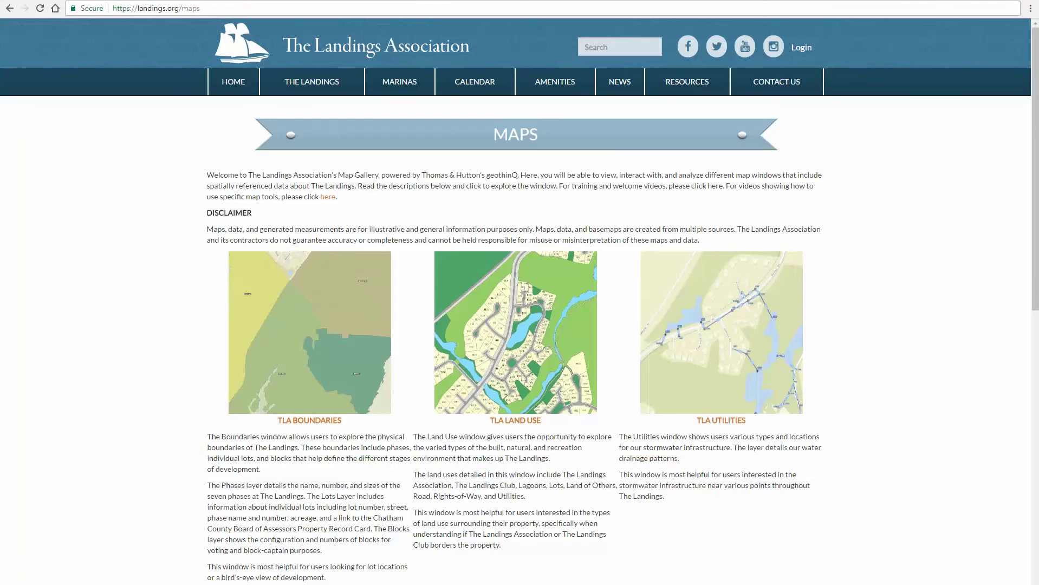
- Pick TLA LAND USE from the gallery, accept the geothinQ terms and conditions, and enter the map
scroll(515, 325, "down", 3)
scroll(515, 325, "down", 1)
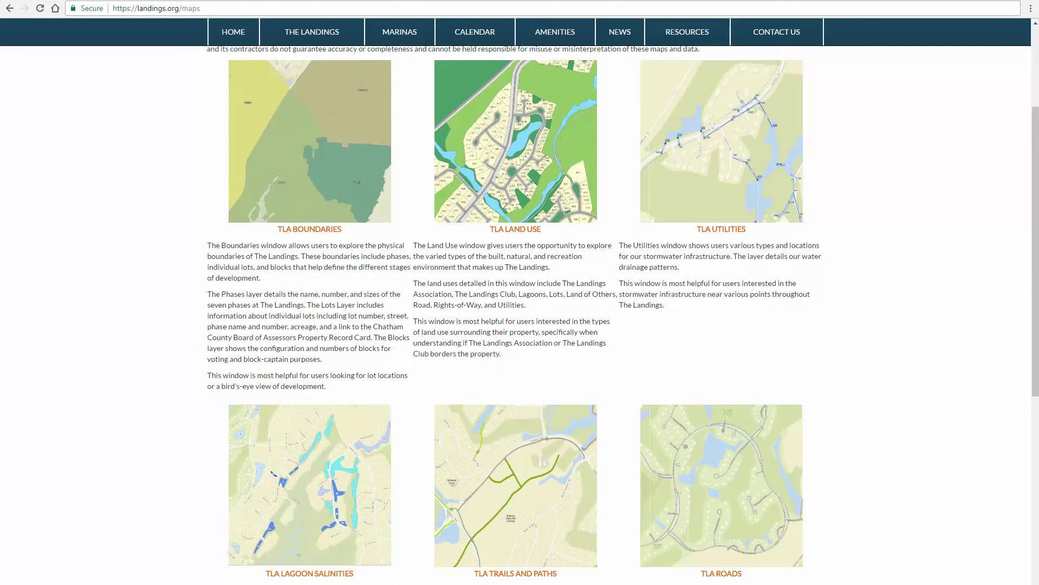
scroll(824, 520, "down", 2)
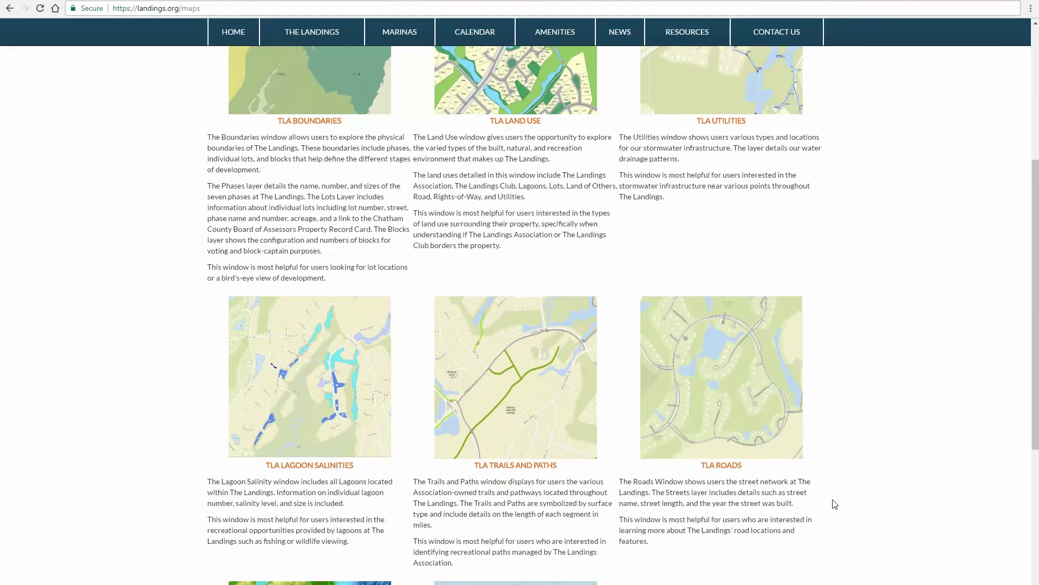
scroll(830, 513, "down", 2)
scroll(834, 504, "down", 2)
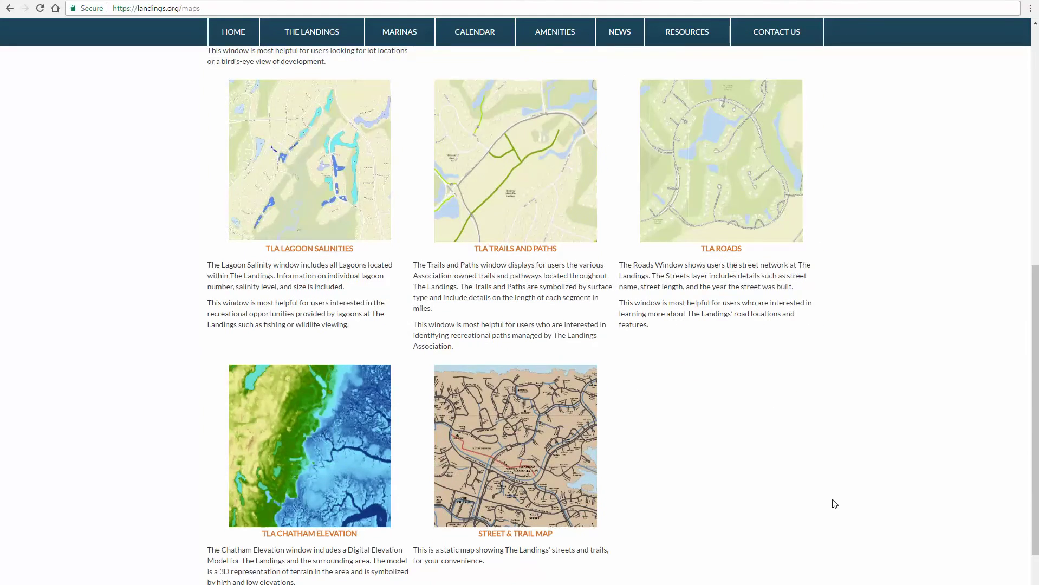
scroll(835, 504, "up", 7)
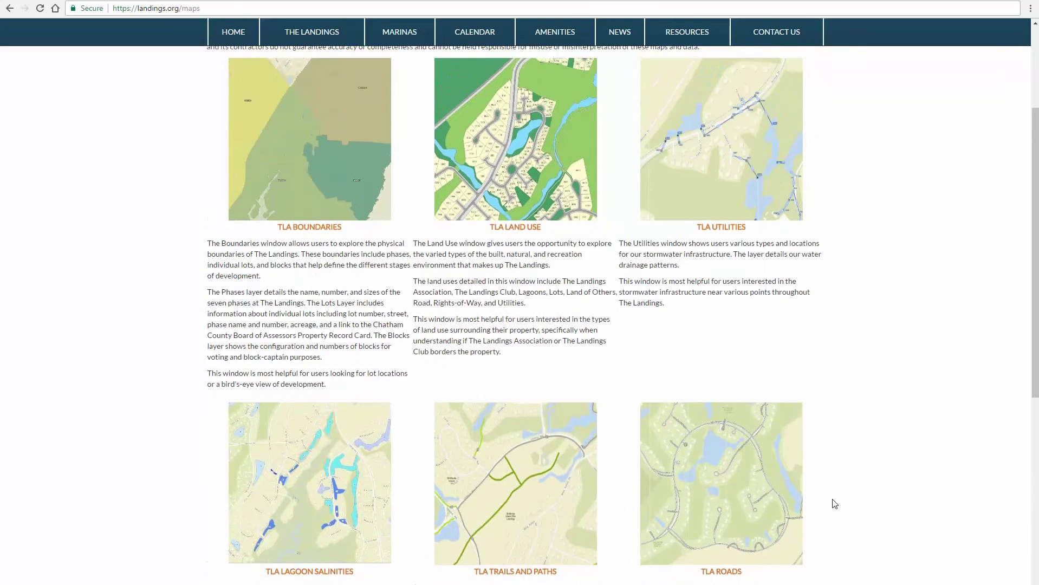
scroll(835, 504, "up", 3)
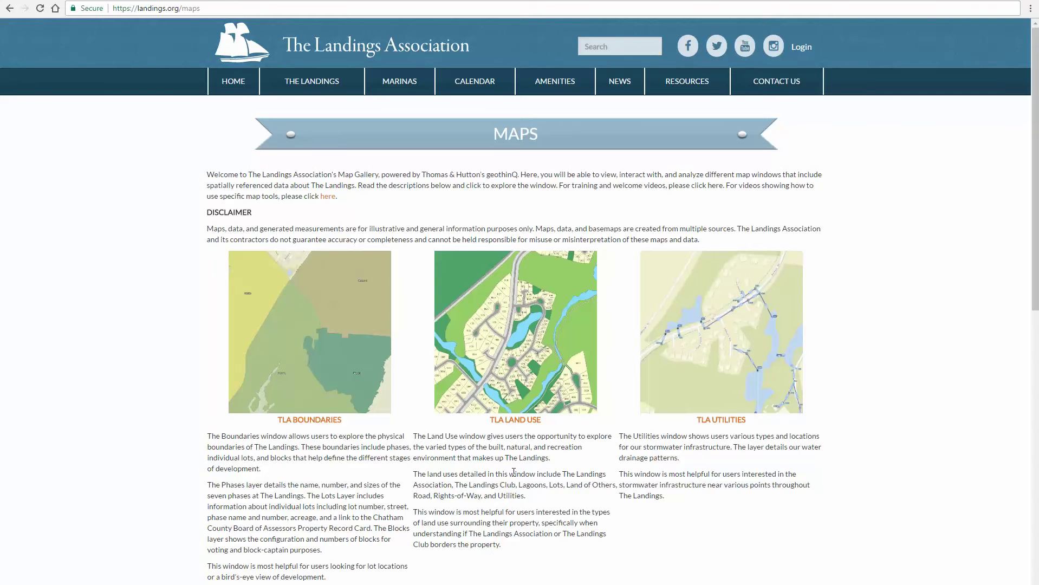
left_click(515, 428)
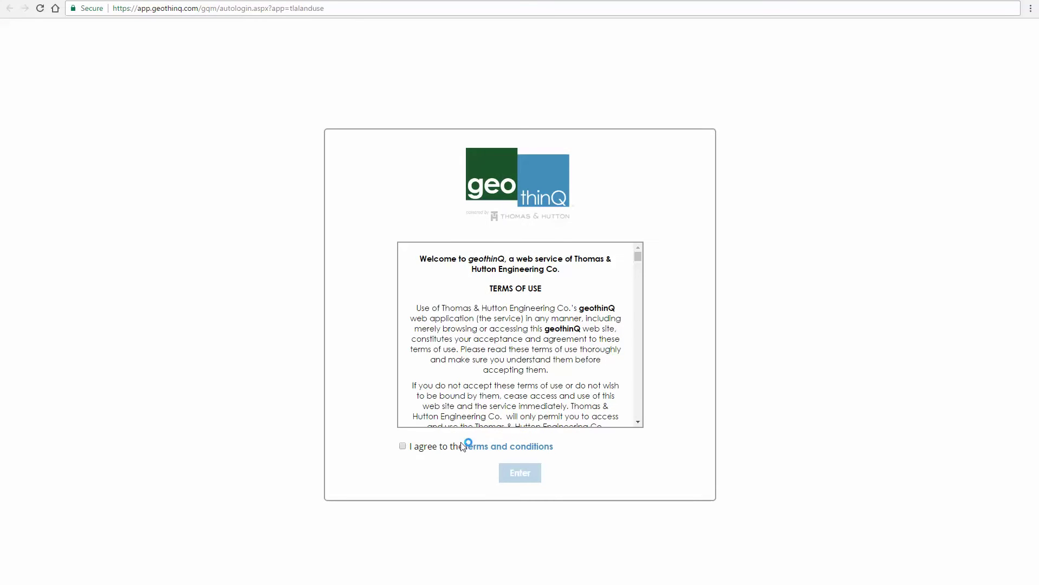
left_click(402, 446)
left_click(510, 475)
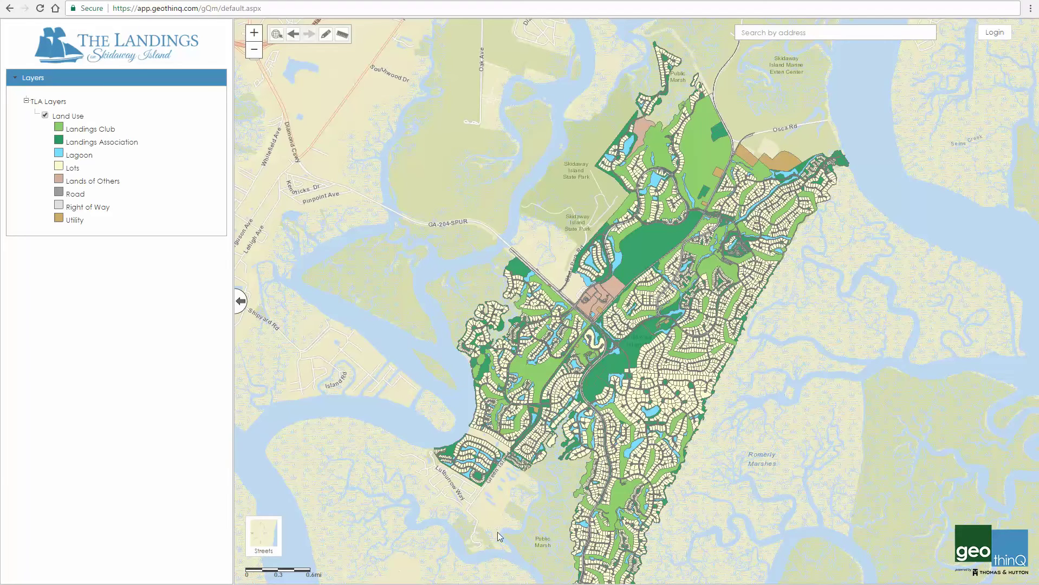
- Zoom the Land Use map in and out, then drag it to centre Skidaway Island
scroll(568, 482, "up", 1)
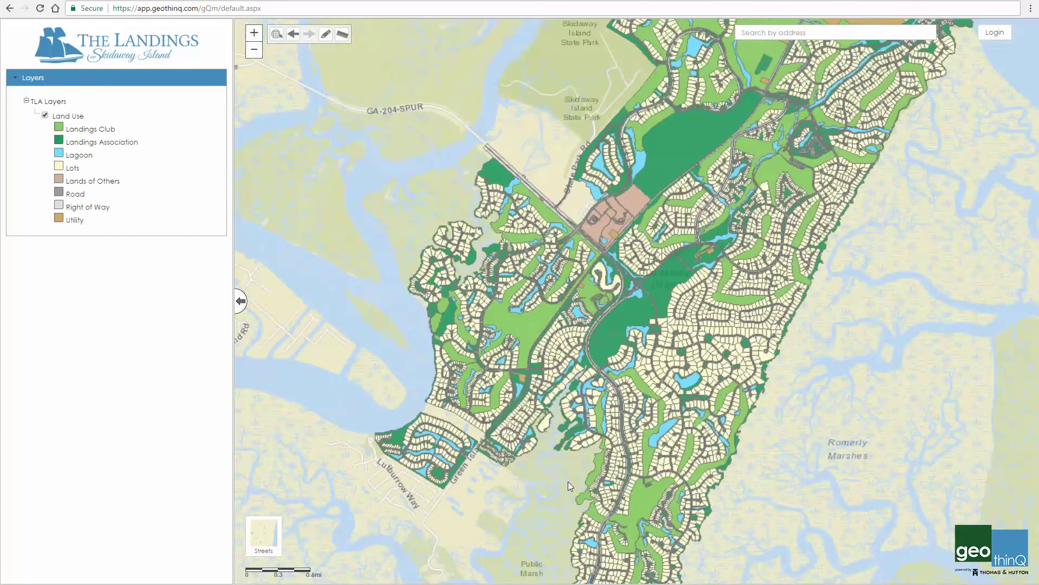
scroll(567, 475, "up", 1)
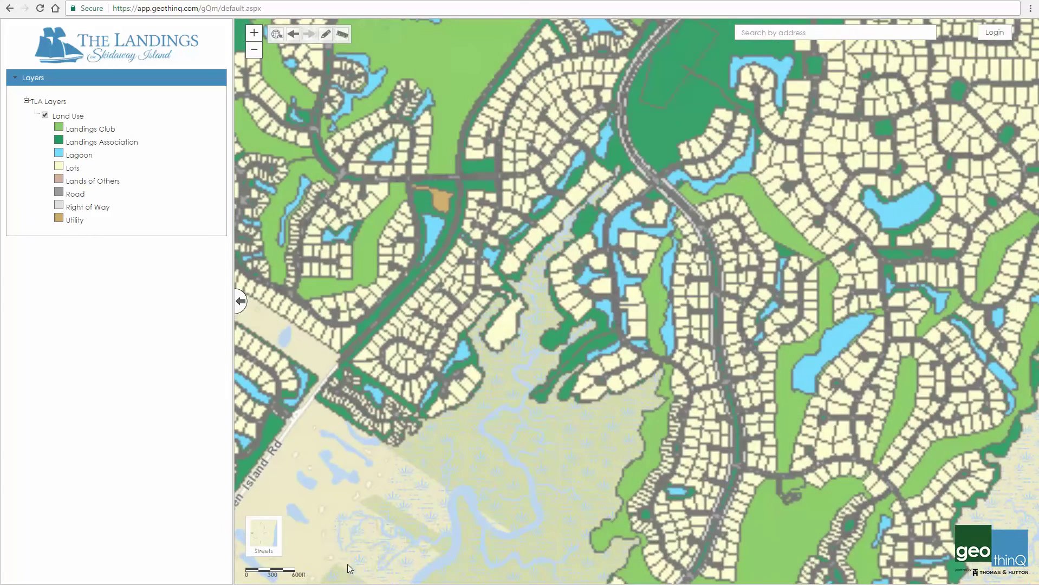
scroll(330, 540, "up", 1)
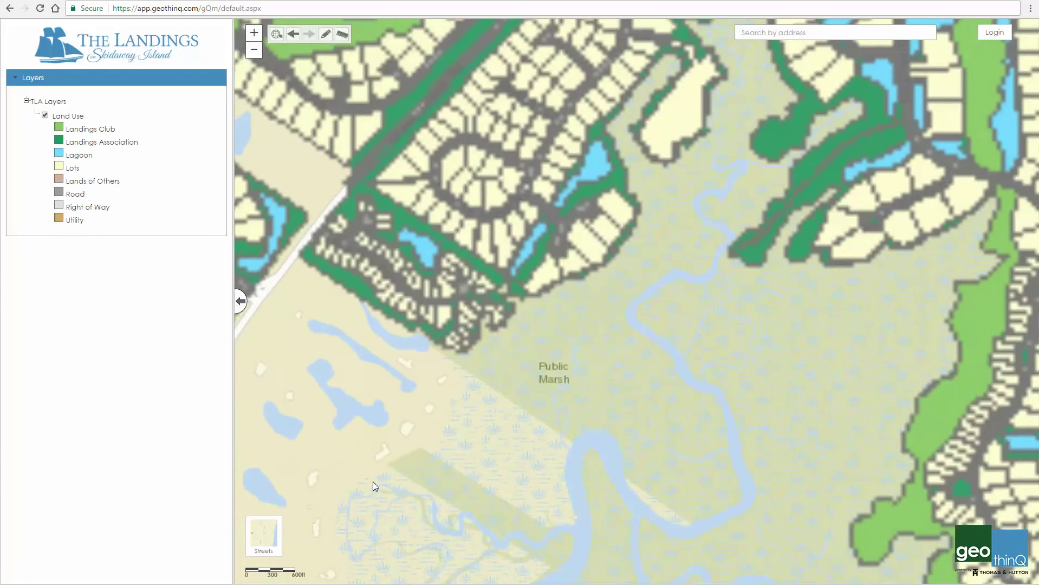
scroll(418, 492, "down", 4)
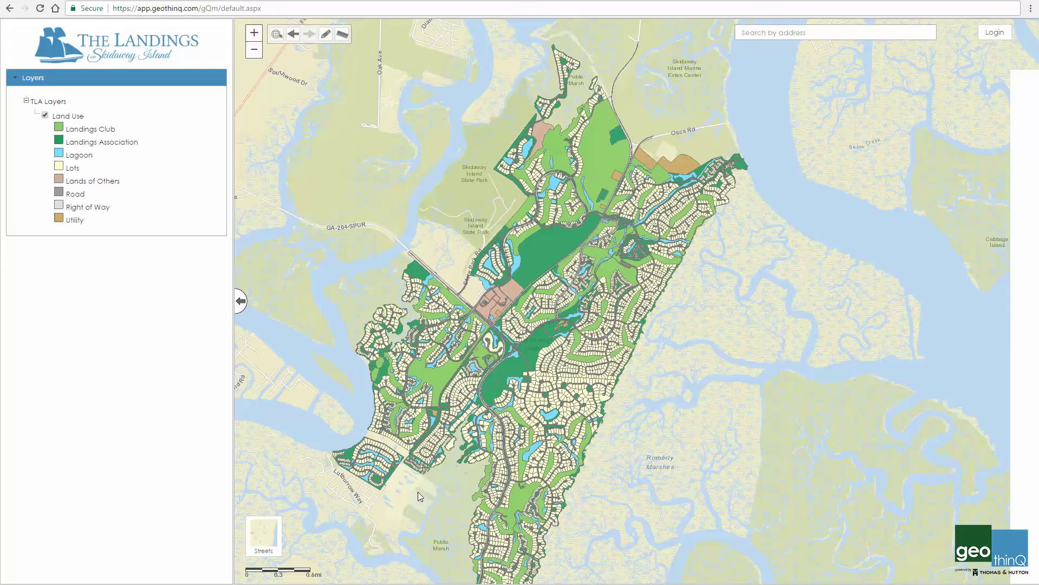
left_click_drag(419, 493, 494, 392)
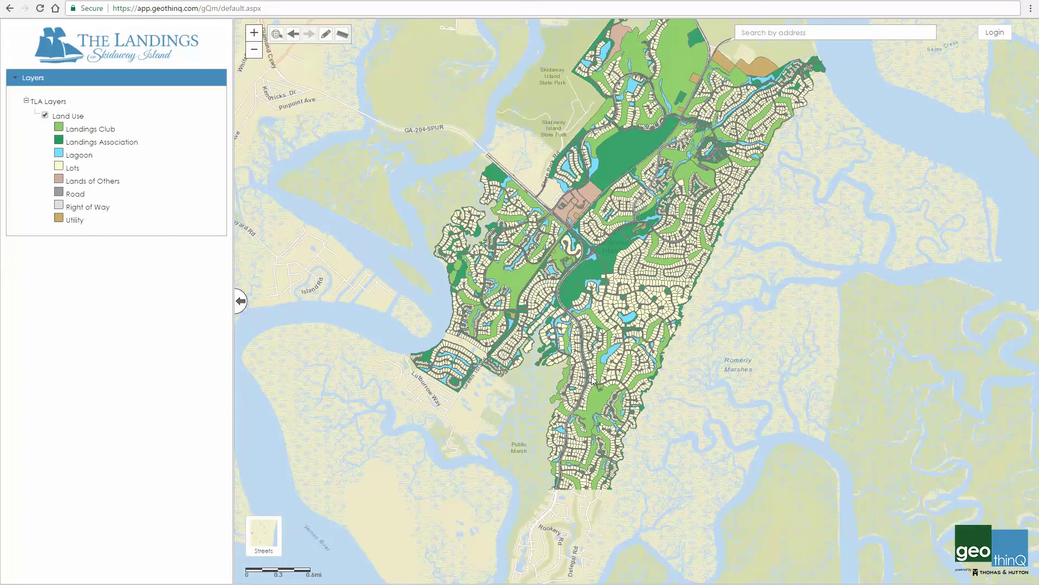
mouse_move(267, 541)
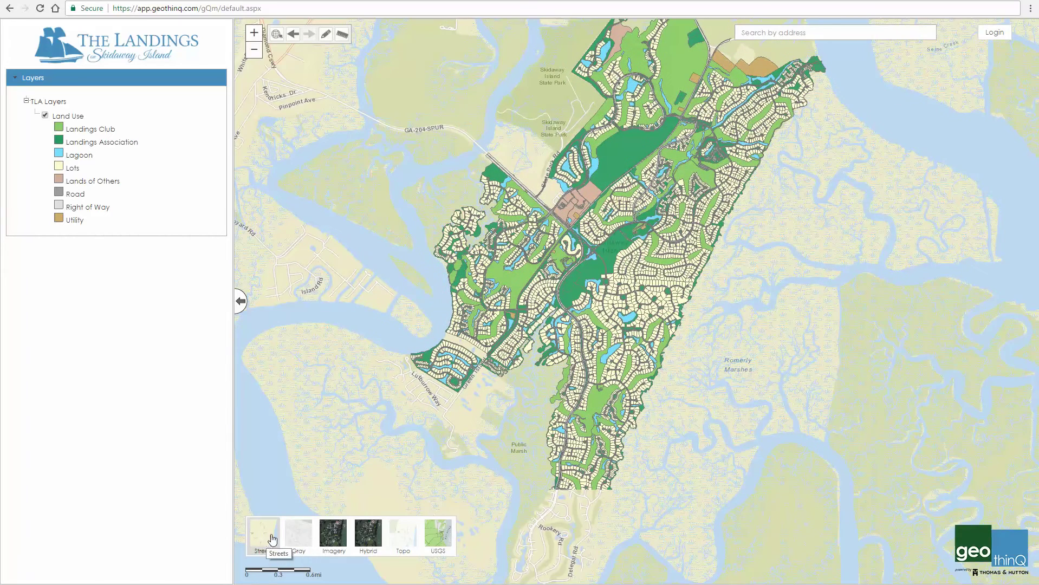
left_click(290, 538)
left_click(336, 537)
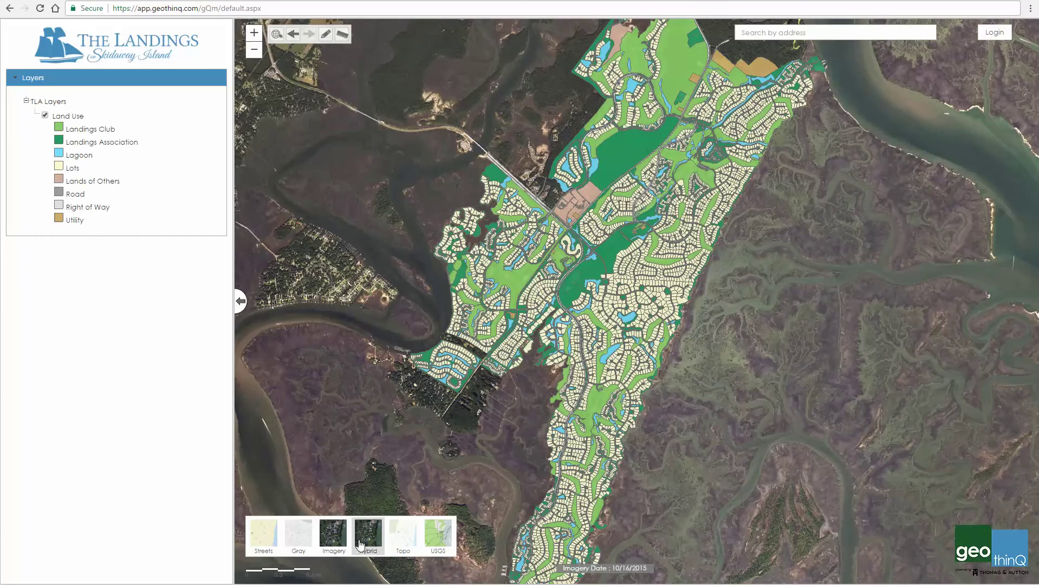
left_click(360, 542)
left_click(401, 539)
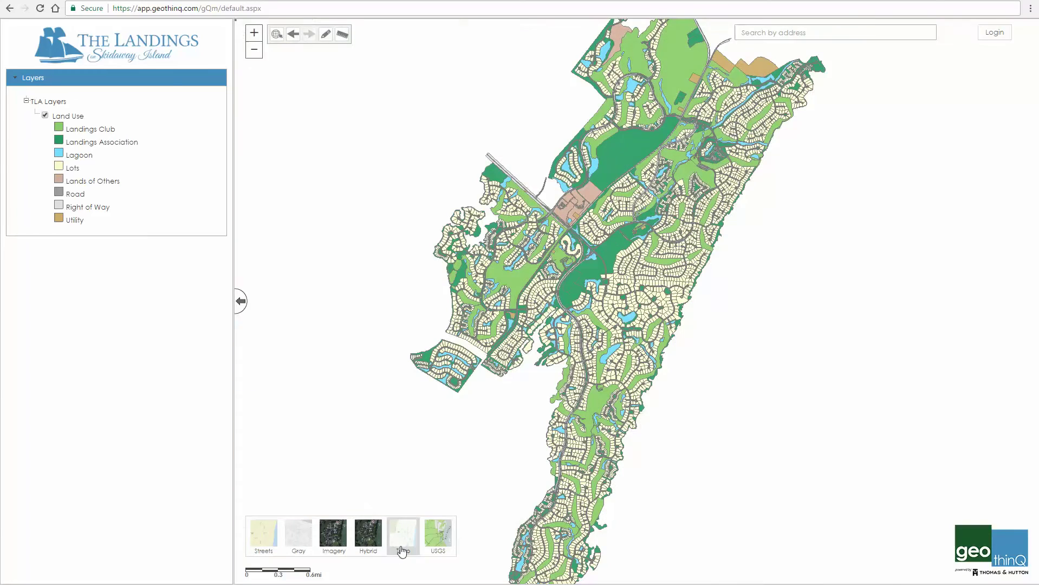
left_click(428, 542)
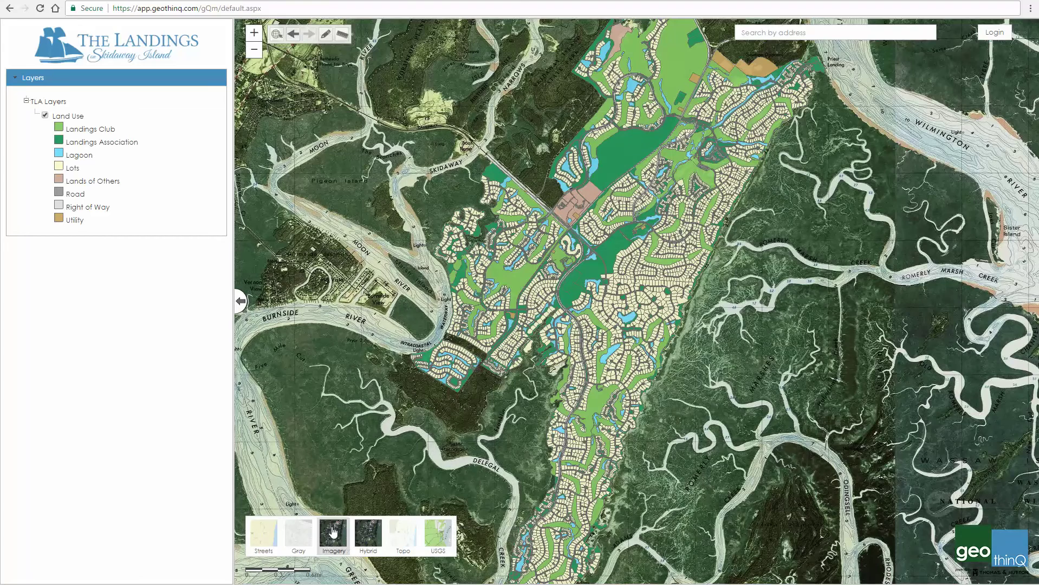
left_click(264, 541)
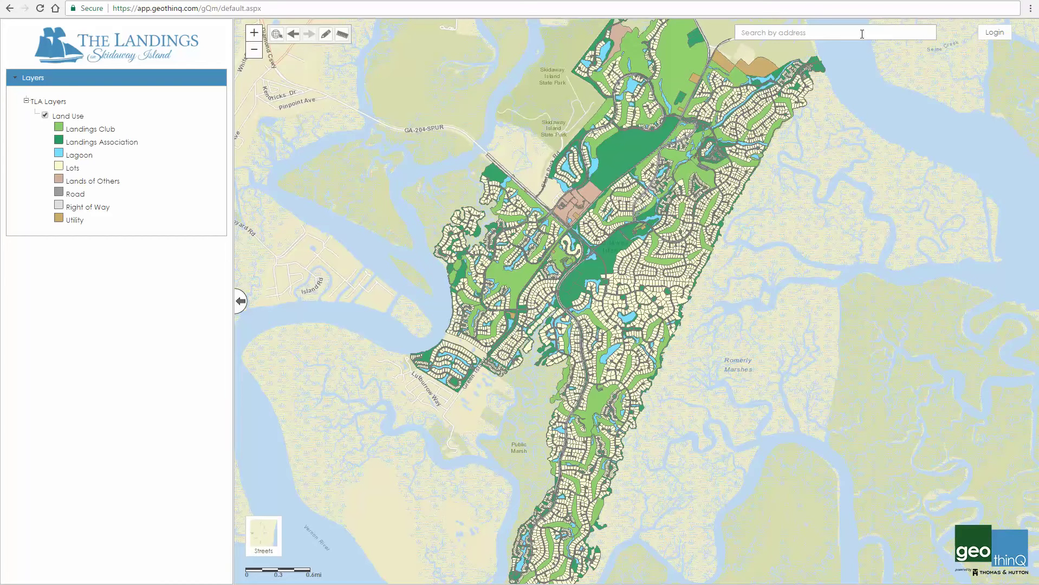
- Search for the Sundew Road street address and accept the Savannah, Georgia suggestion
type("21 Sundew Road")
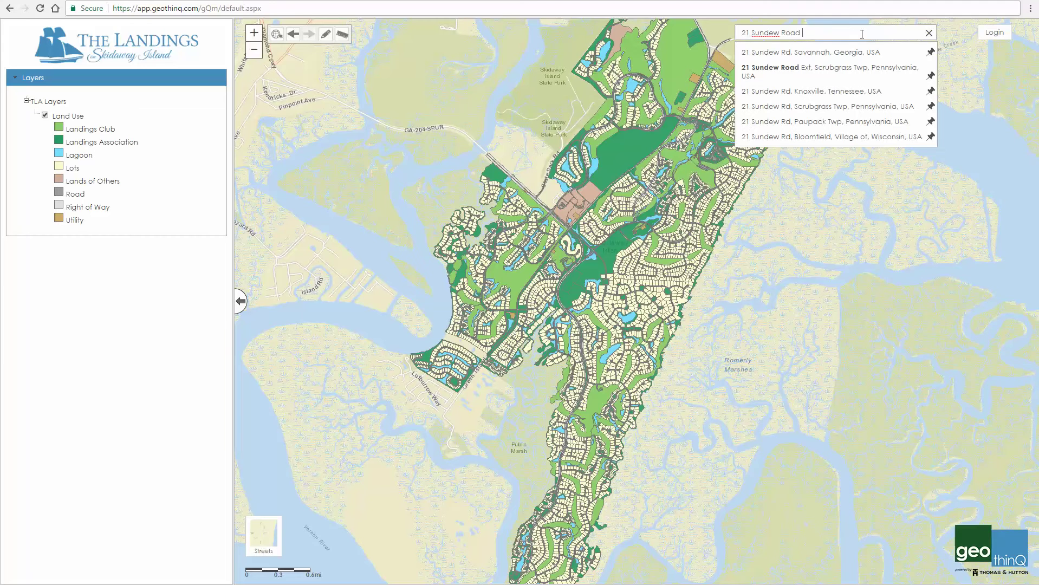
key("Down")
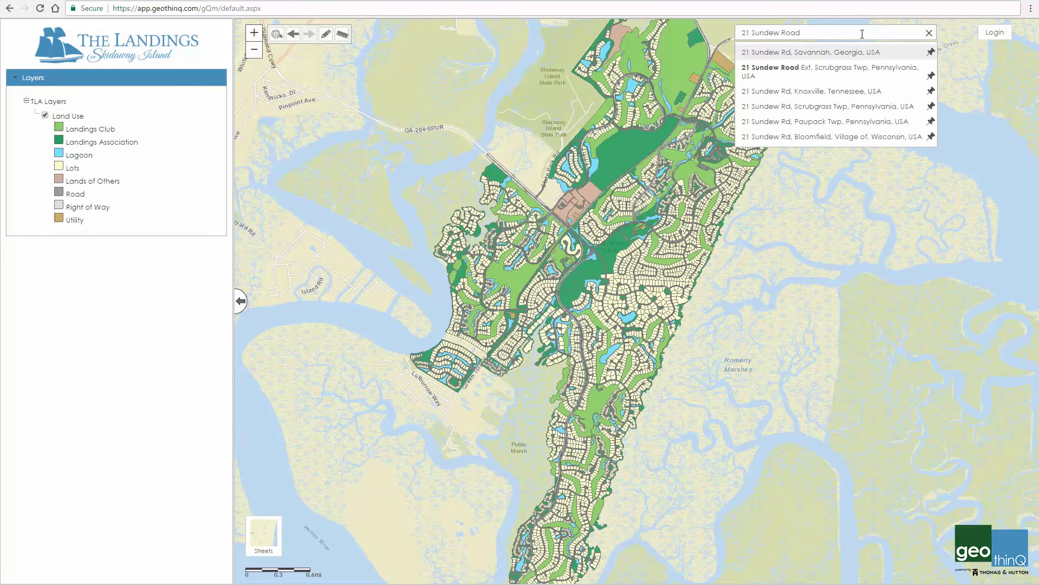
key("Return")
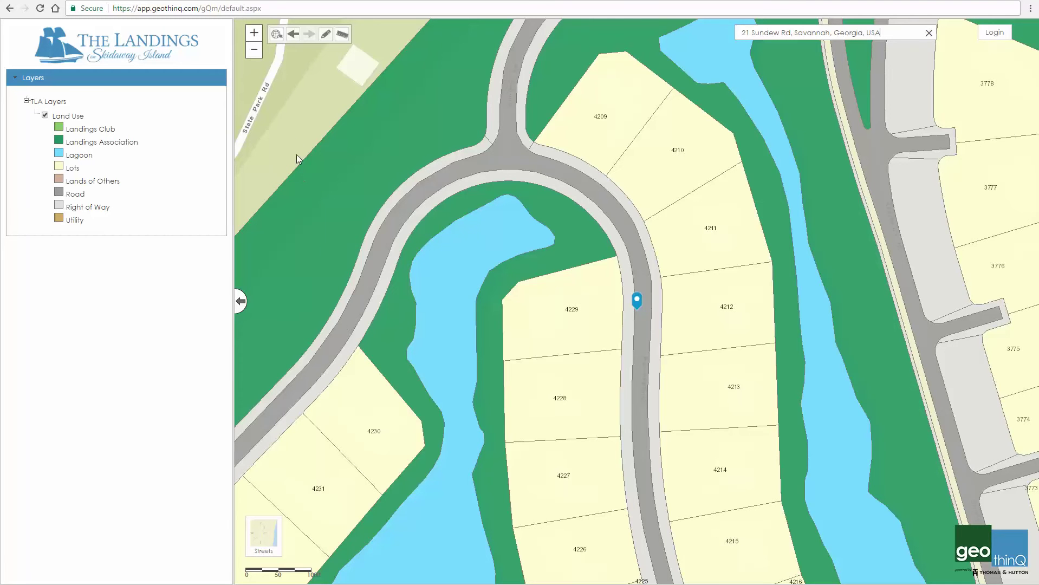
- Step the map zoom in and out around the address marker with the + and − buttons
left_click(255, 50)
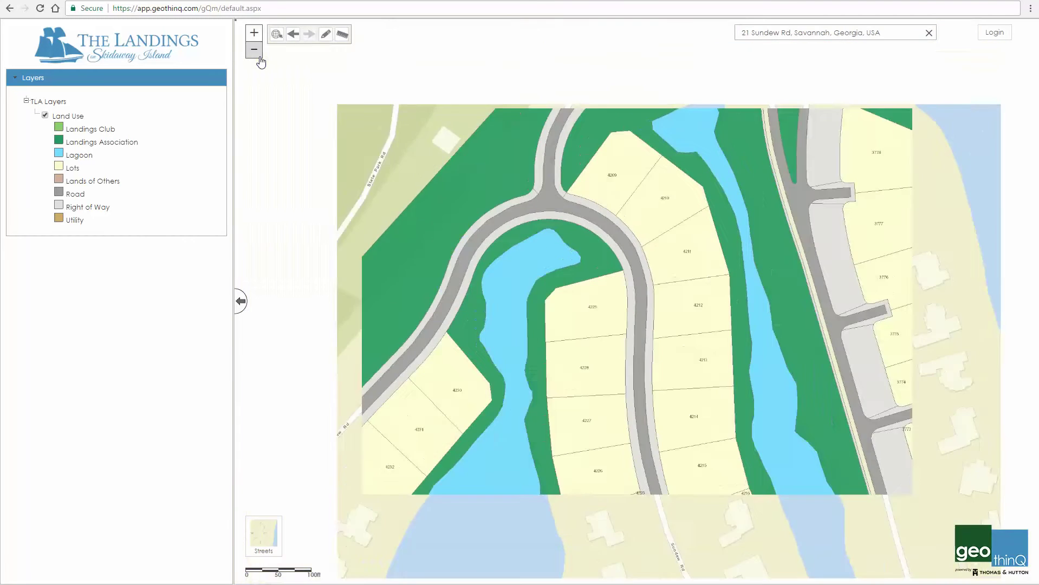
left_click(257, 37)
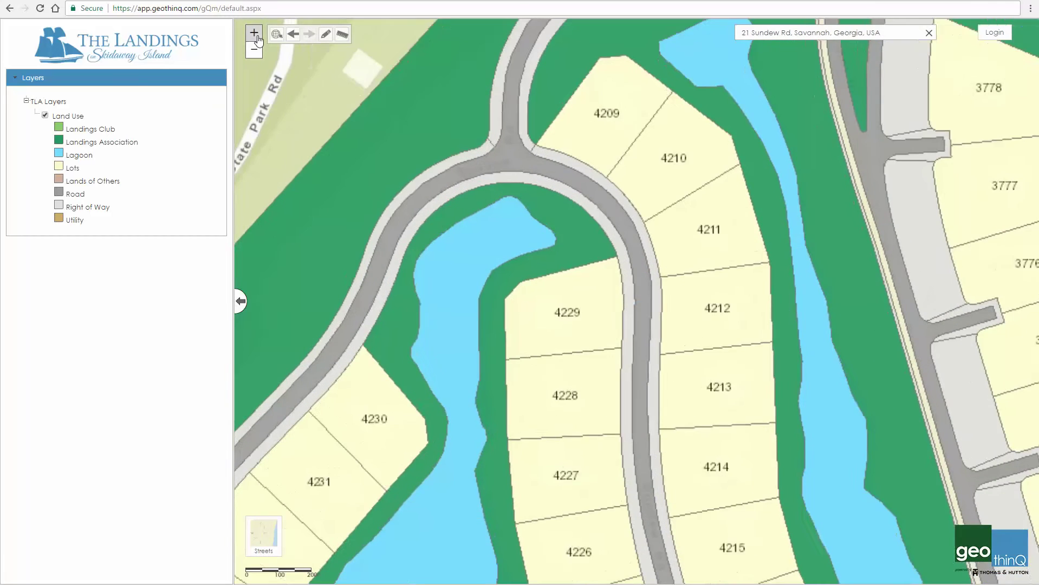
left_click(258, 35)
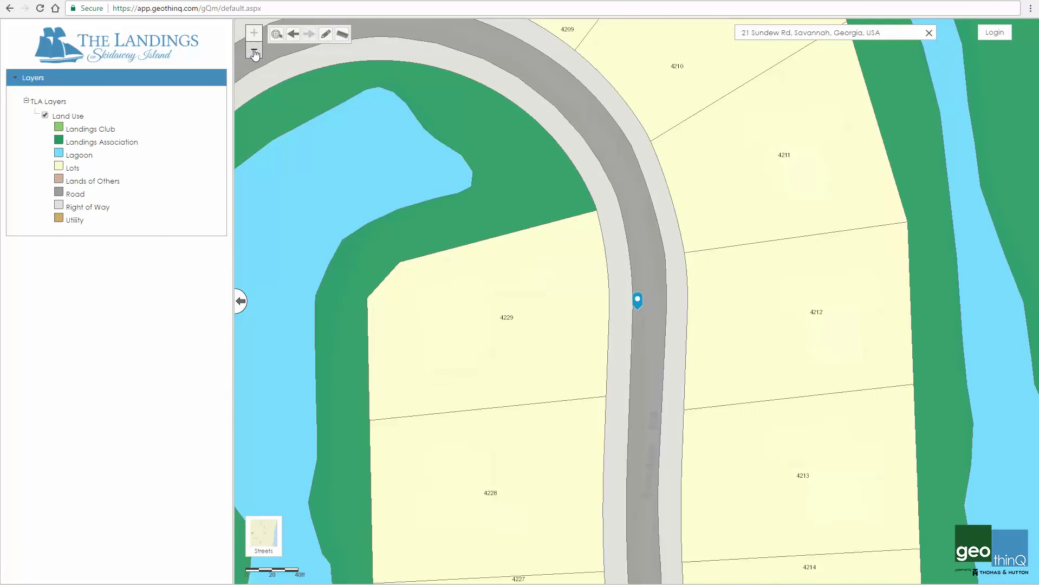
left_click(254, 52)
left_click(254, 51)
left_click(254, 51)
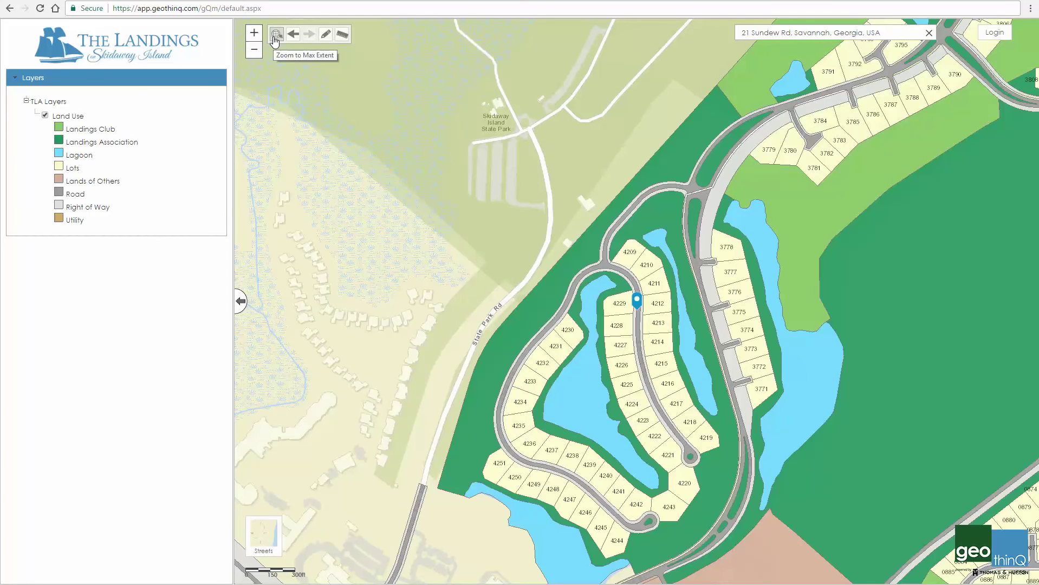
- Use Zoom to Max Extent and the previous/next extent arrows, ending closest on the marker
left_click(275, 35)
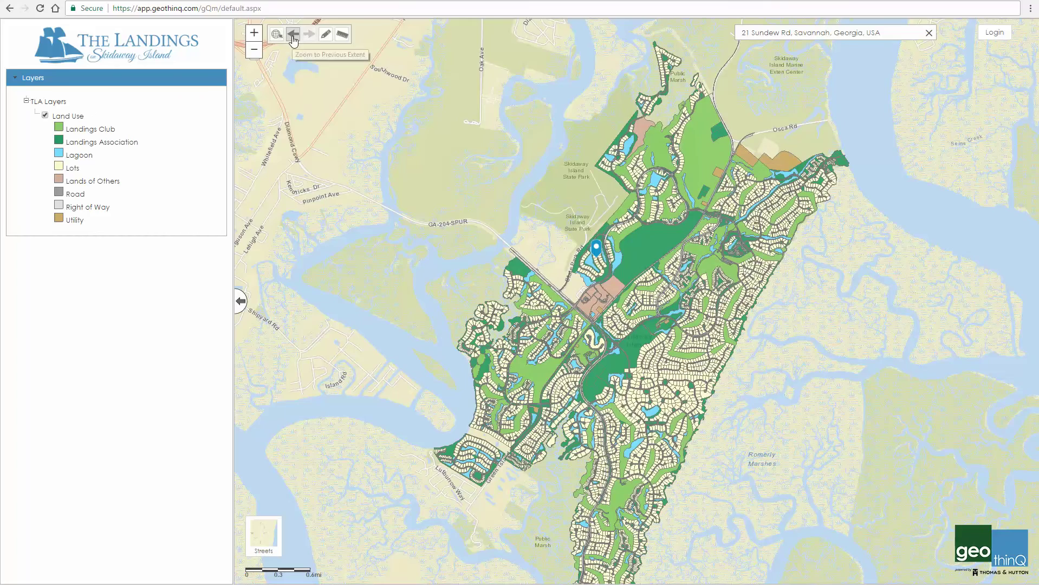
left_click(292, 36)
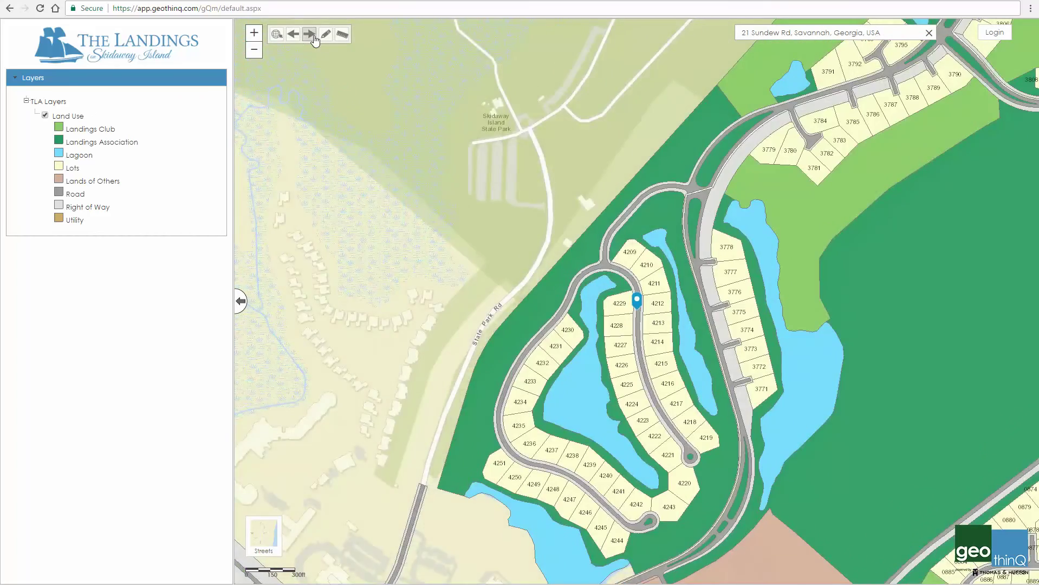
left_click(314, 36)
left_click(294, 36)
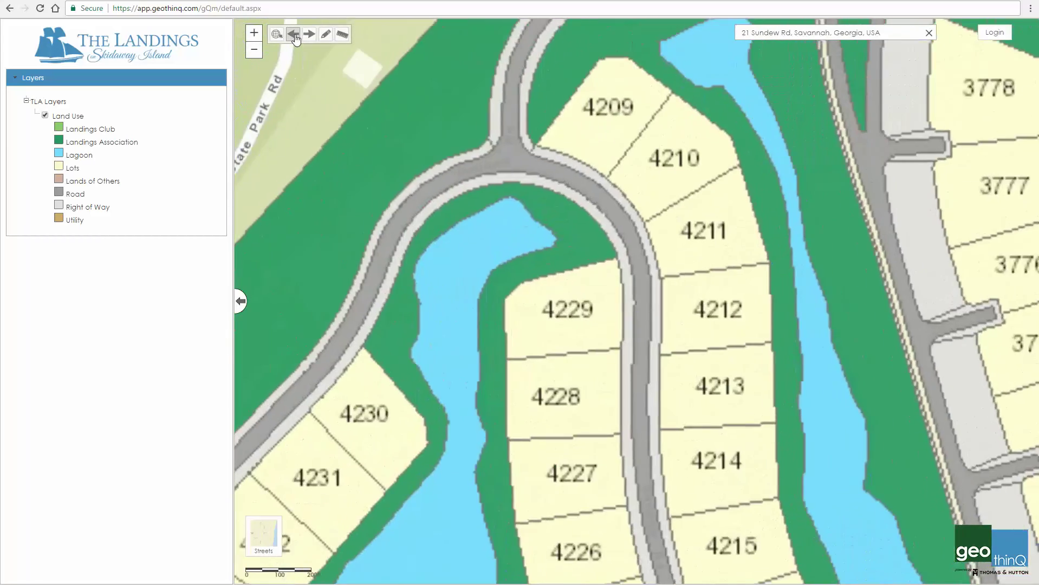
left_click(294, 35)
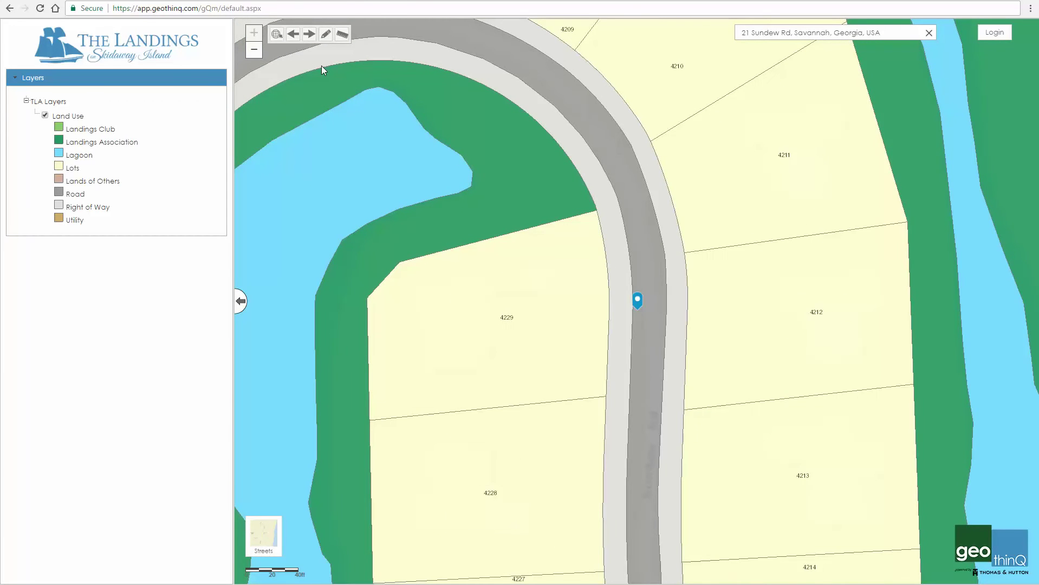
- Show the map drawing tools and activate the Draw Point tool
left_click(326, 38)
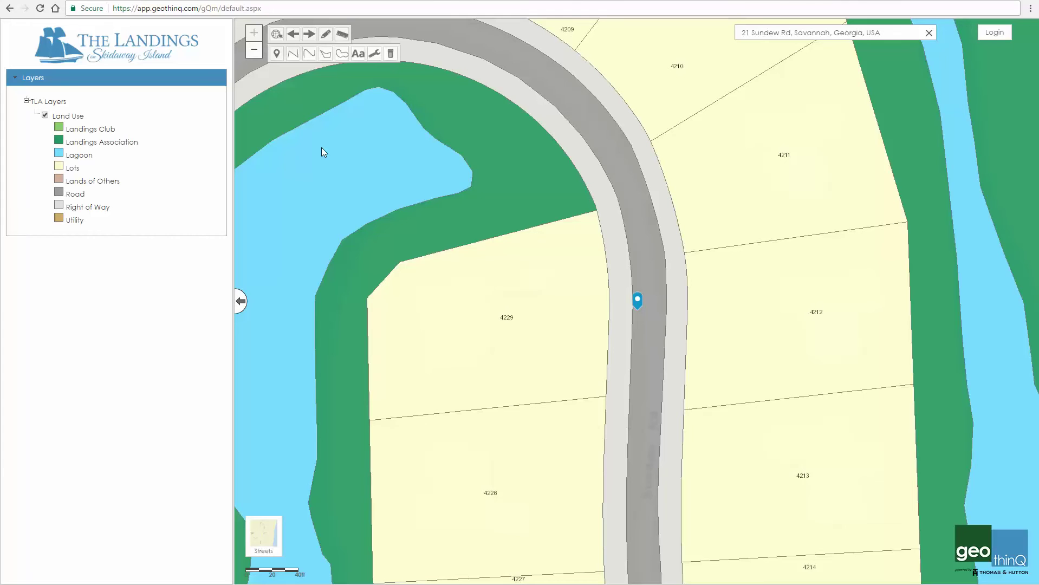
left_click(279, 59)
- Place a red circle point on lot 4229 and confirm its properties, keeping it red
left_click(532, 319)
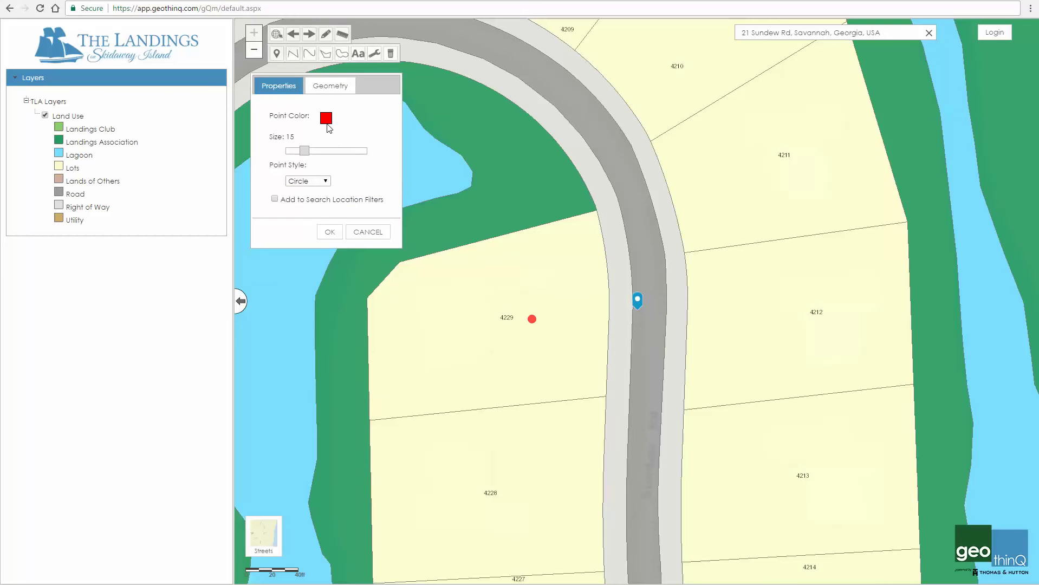
left_click(327, 122)
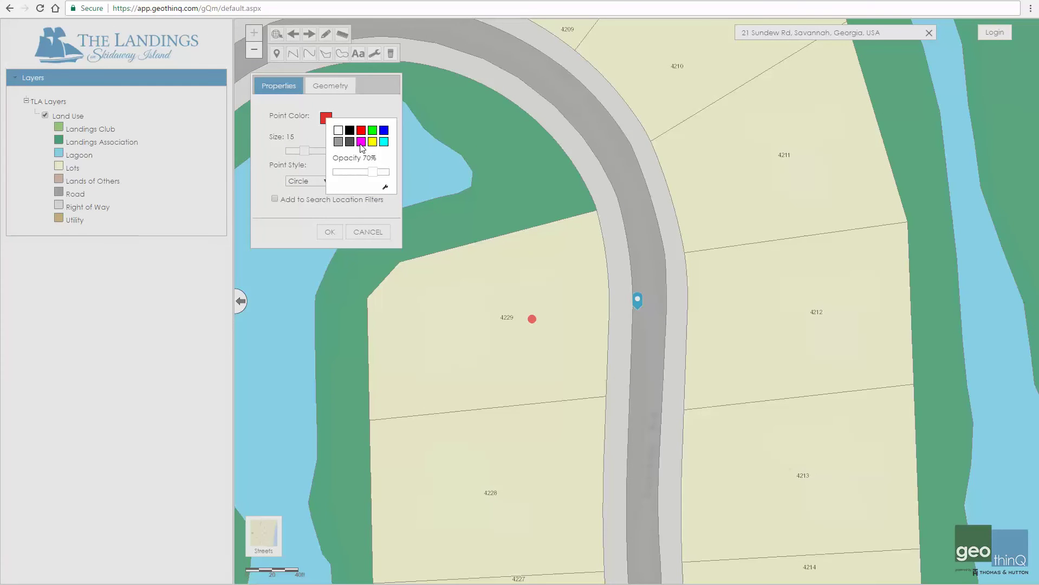
left_click(330, 232)
left_click(329, 232)
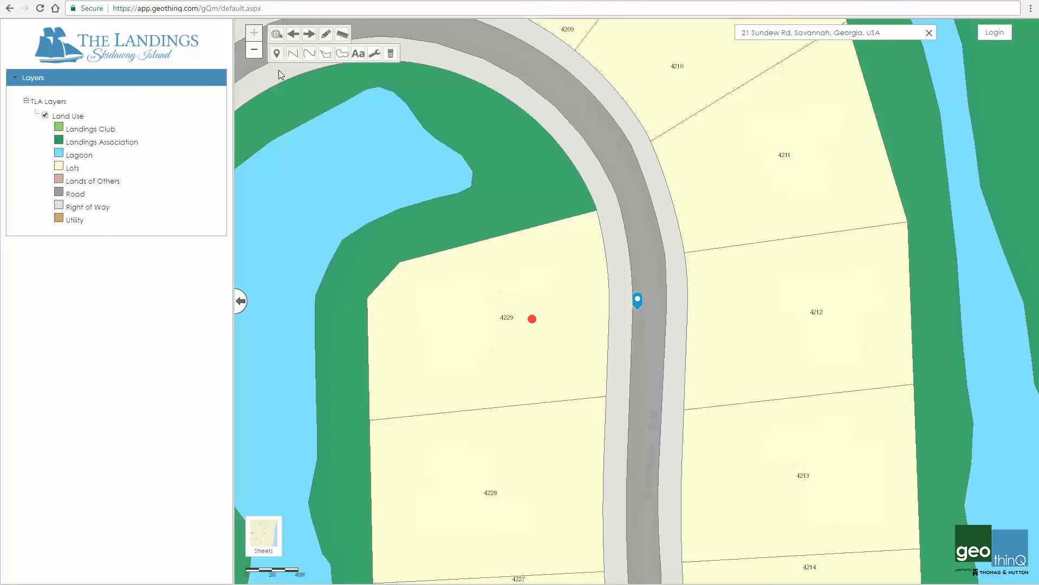
- Draw a four-vertex polyline around the lagoon inlet north of lot 4229, closing it at the start
left_click(291, 56)
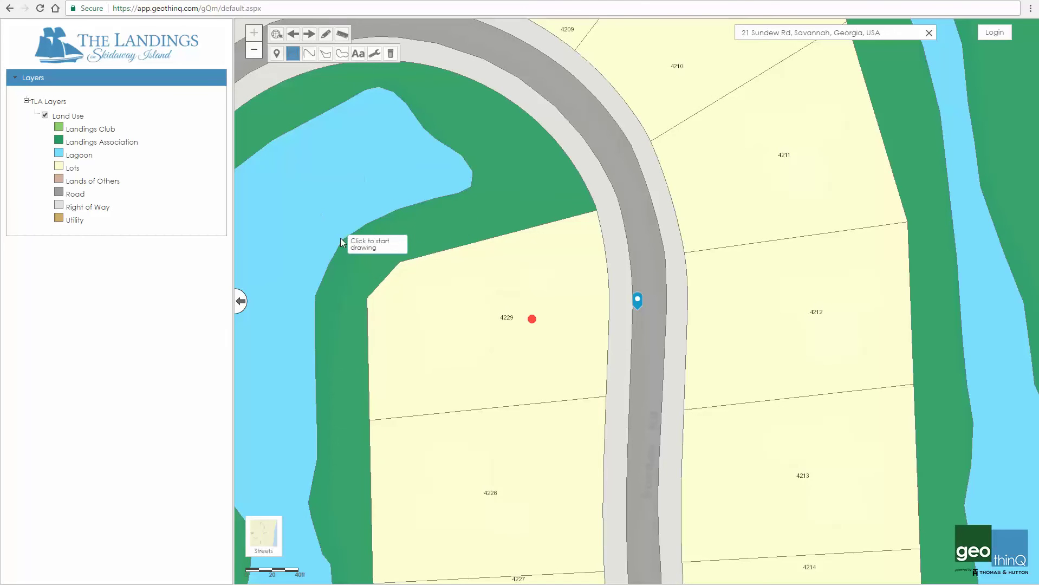
left_click(430, 109)
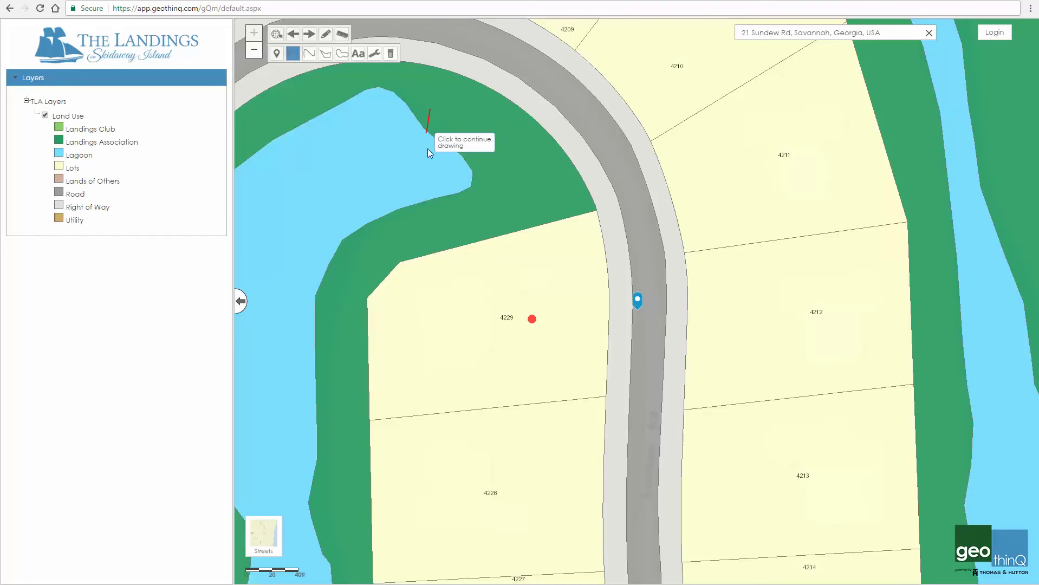
left_click(438, 190)
left_click(515, 188)
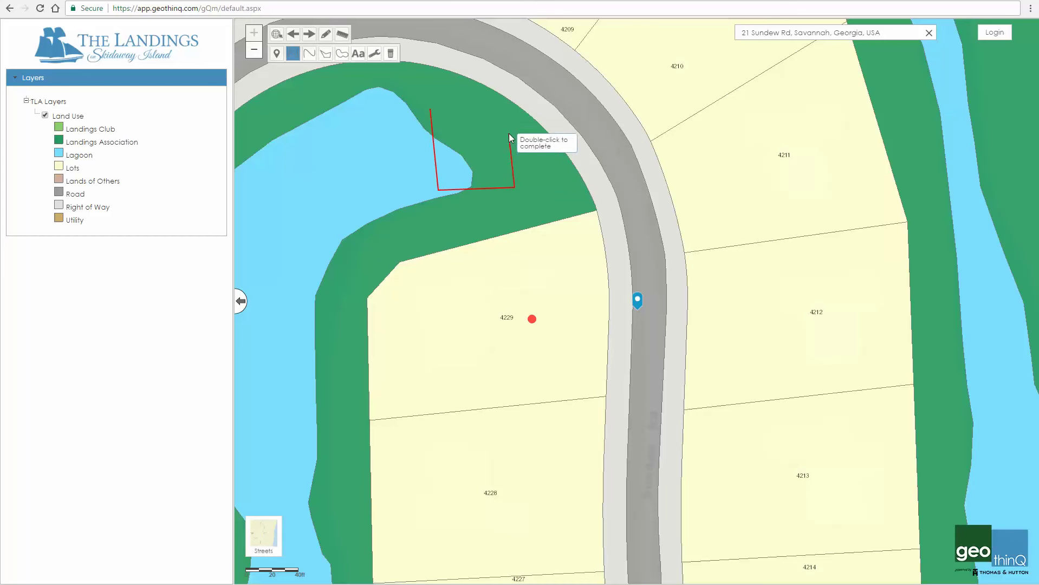
left_click(502, 108)
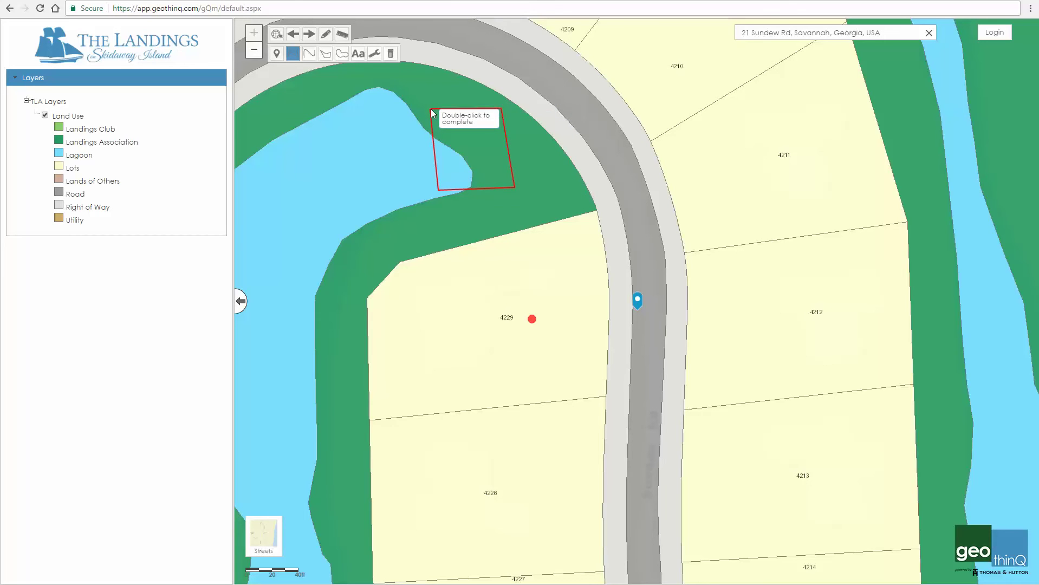
double_click(432, 109)
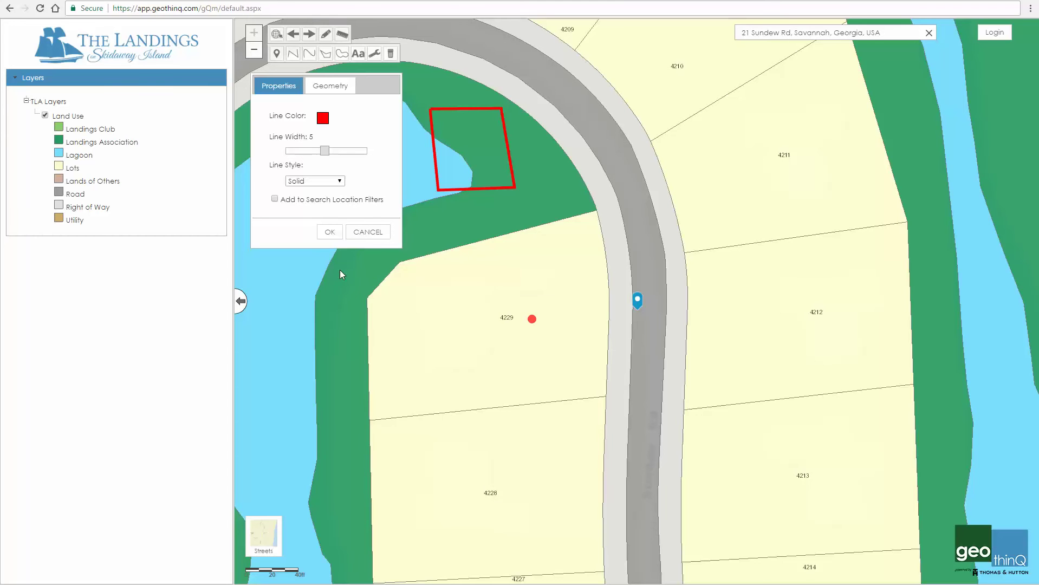
- Style the polyline magenta, line width 8, Dash style, and confirm
left_click(323, 118)
left_click(358, 142)
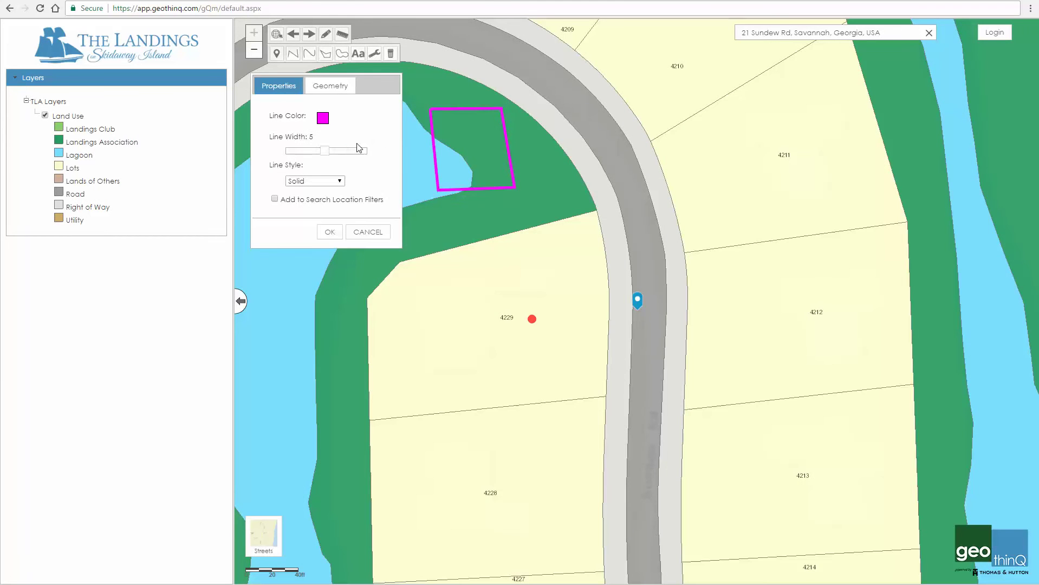
left_click_drag(325, 151, 350, 151)
left_click(324, 181)
left_click(323, 202)
left_click(340, 234)
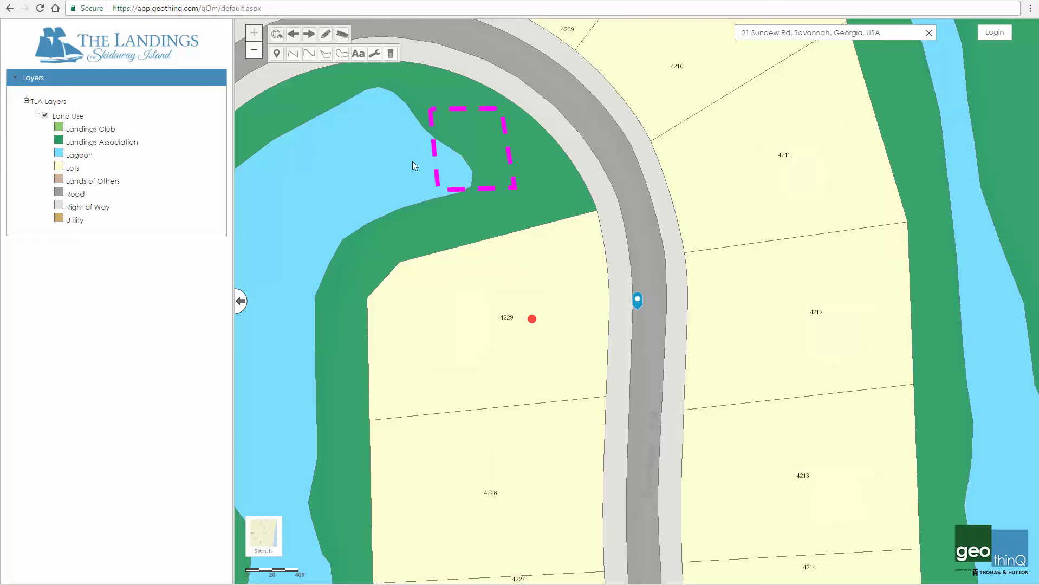
- Identify the Land Use feature, then read the dashed line's 236.520-foot length on its Geometry tab
left_click(433, 120)
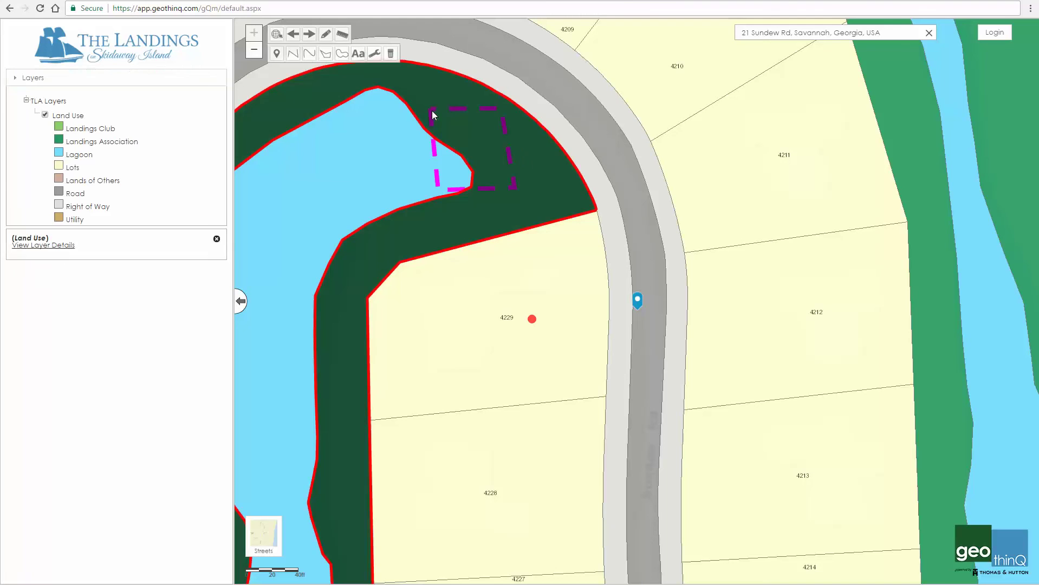
left_click(374, 53)
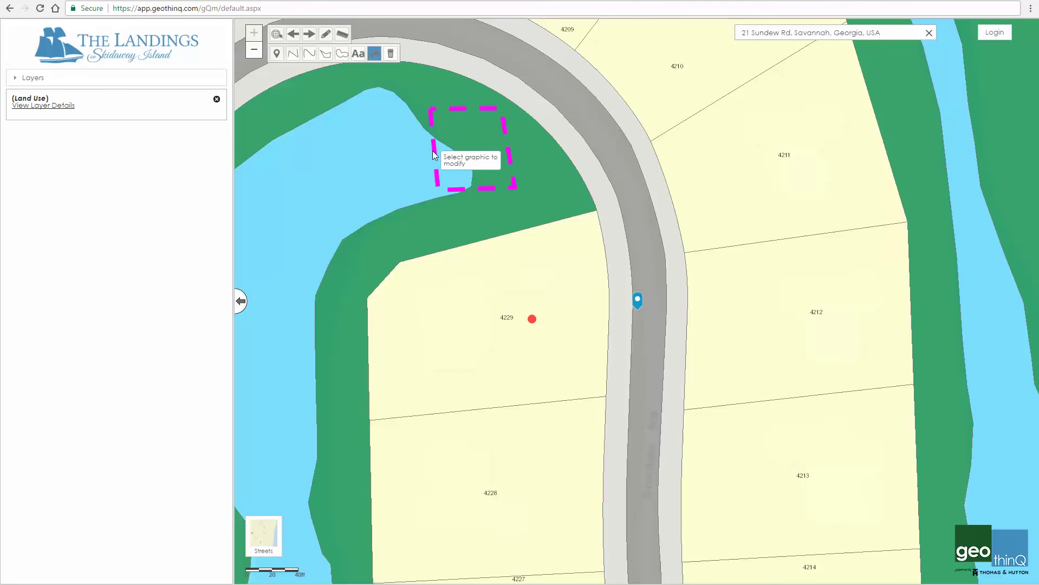
left_click(434, 155)
left_click(456, 175)
left_click(330, 86)
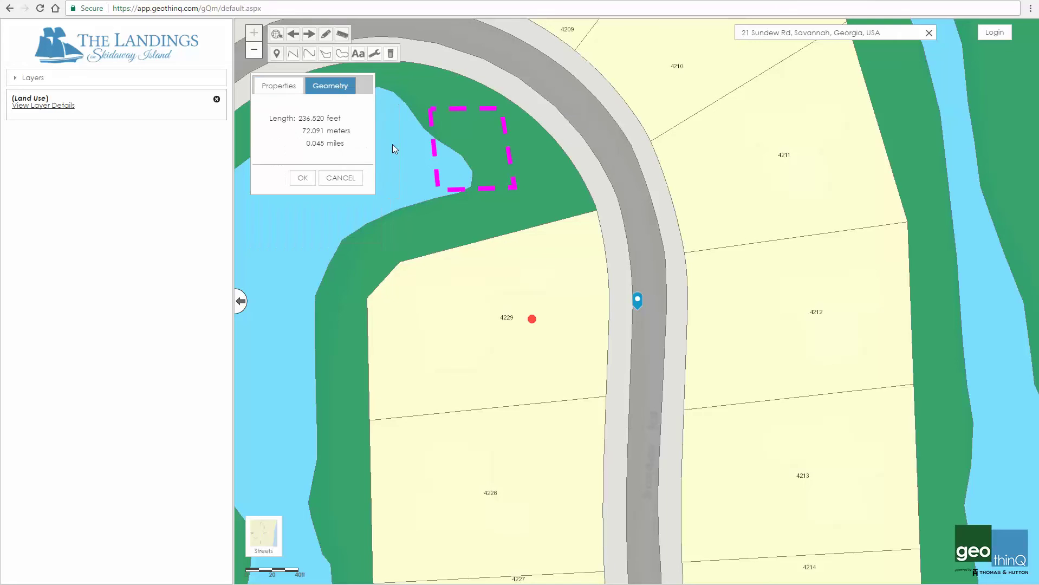
left_click(303, 179)
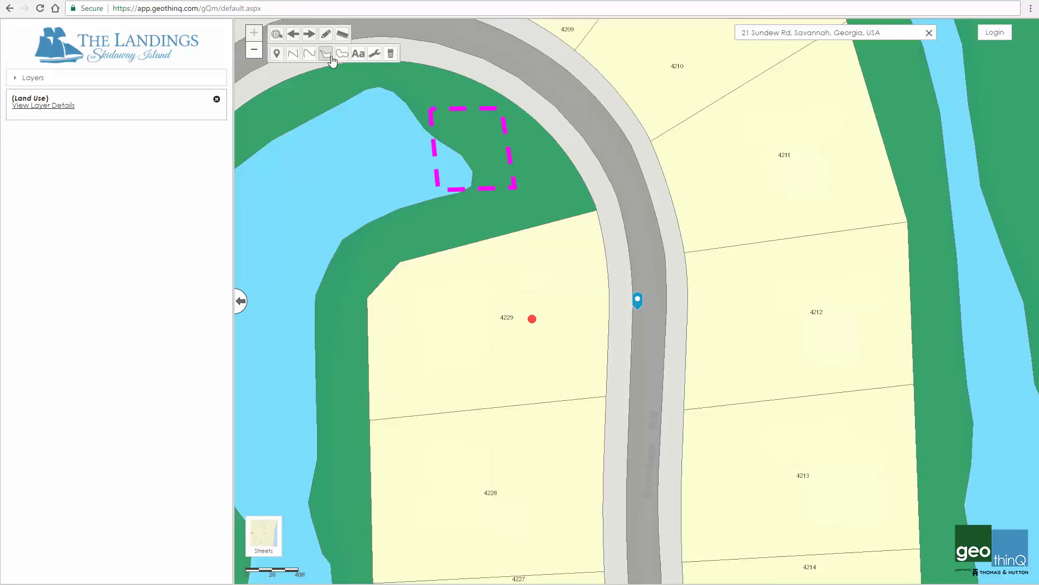
- Add a green bold italic 'My House' label at font size 41 above lot 4229
left_click(358, 54)
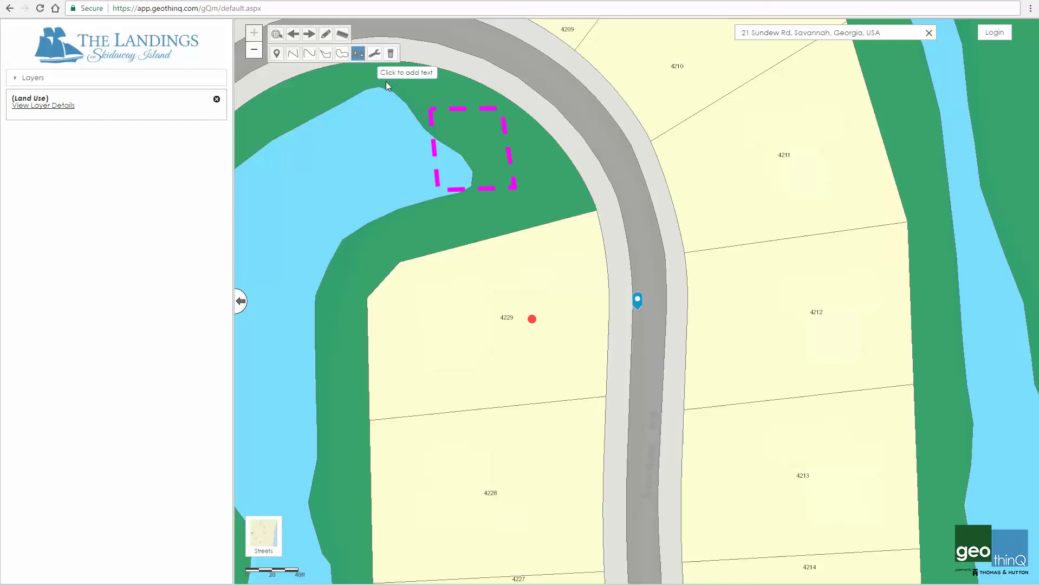
left_click(476, 279)
left_click(331, 134)
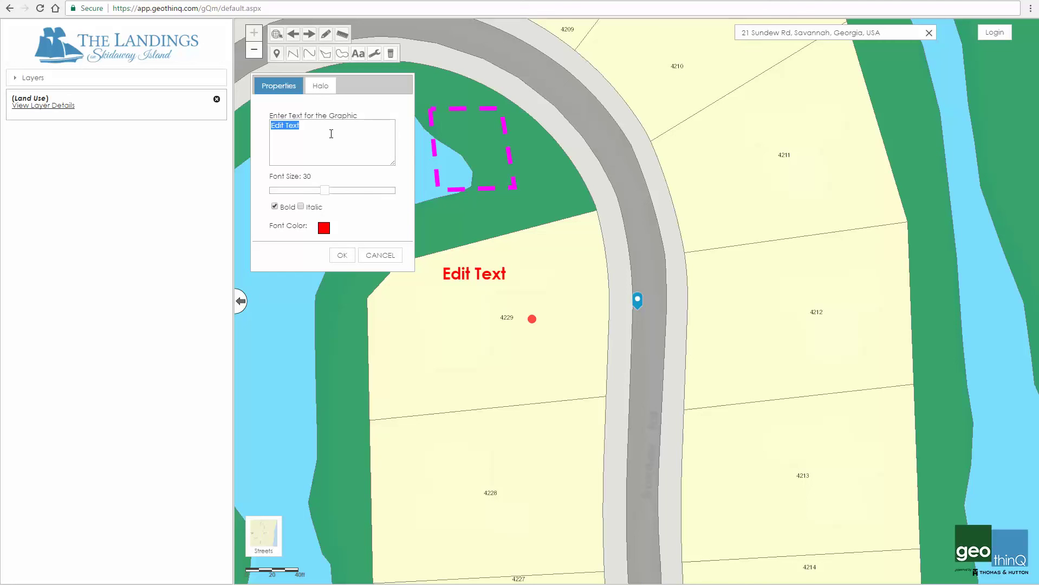
type("My House")
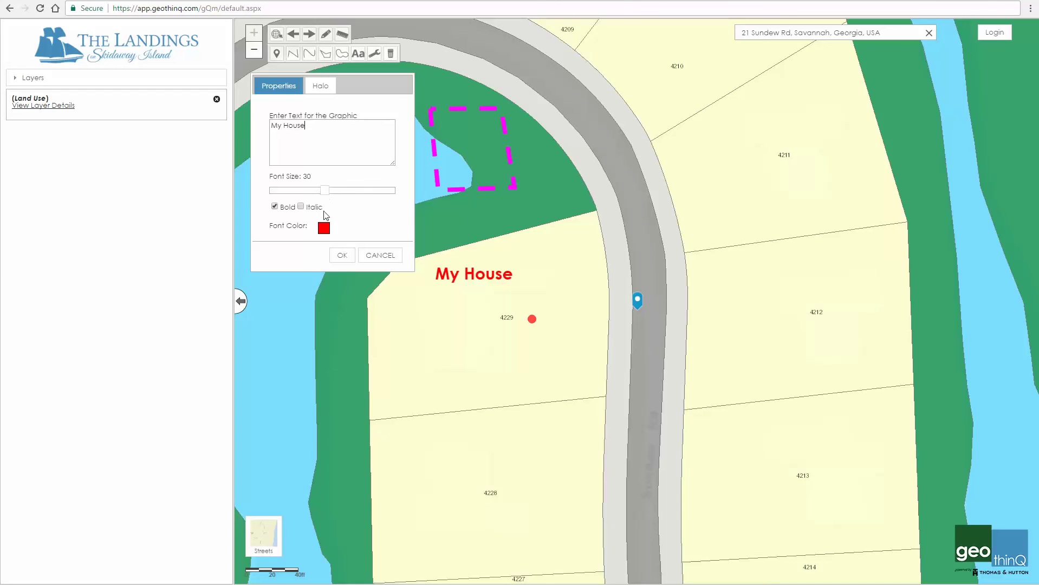
left_click(325, 228)
left_click(370, 240)
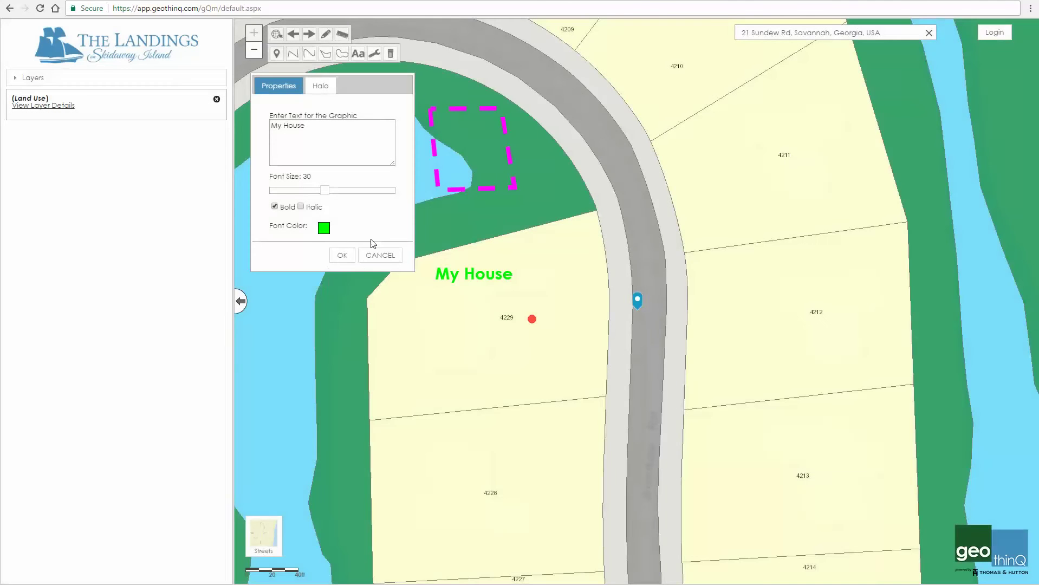
left_click_drag(325, 191, 350, 193)
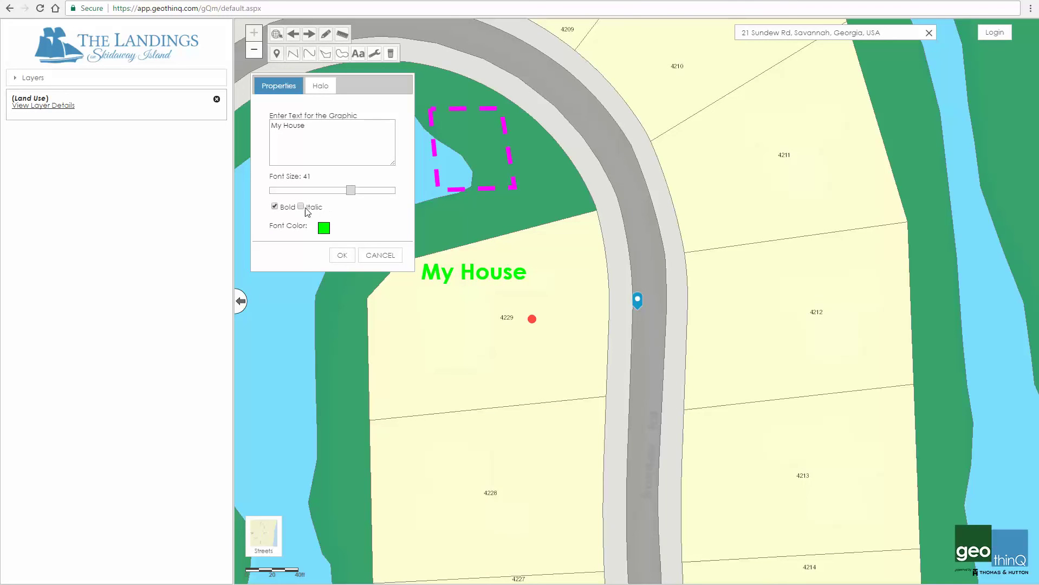
left_click(301, 206)
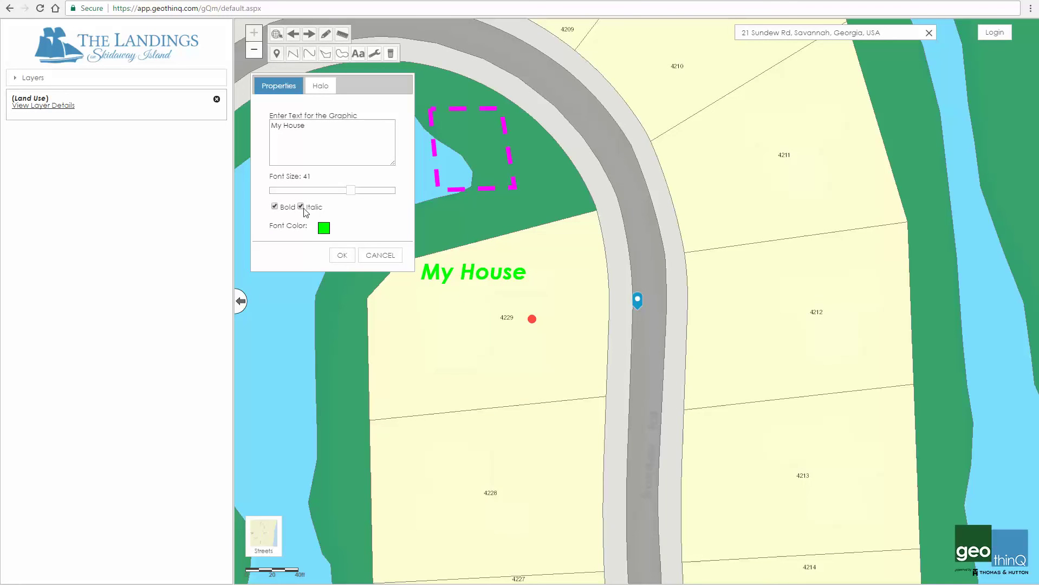
left_click(333, 257)
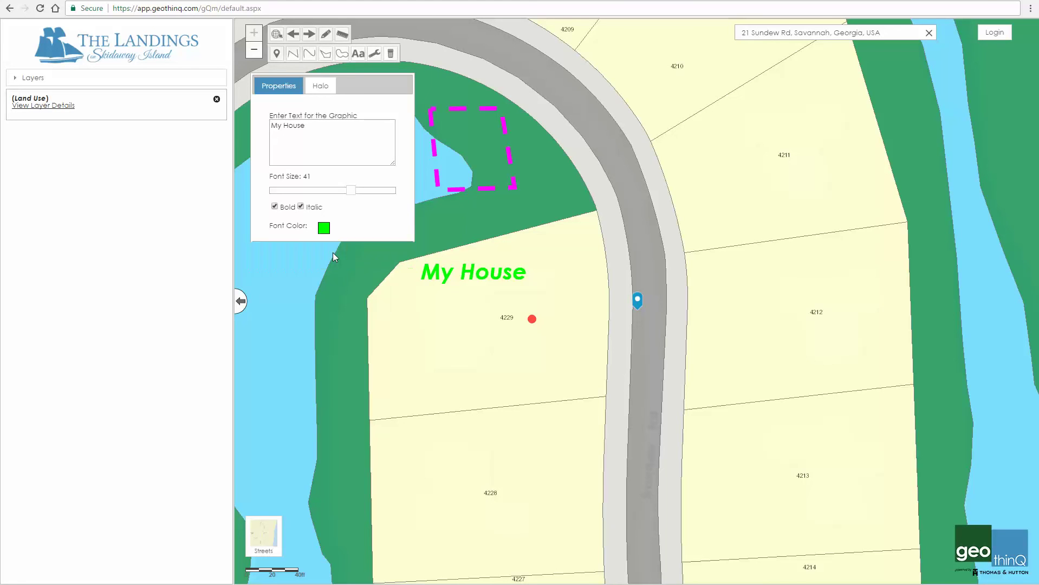
- Change the lot 4229 point from a red circle to a green diamond of size 35
left_click(372, 57)
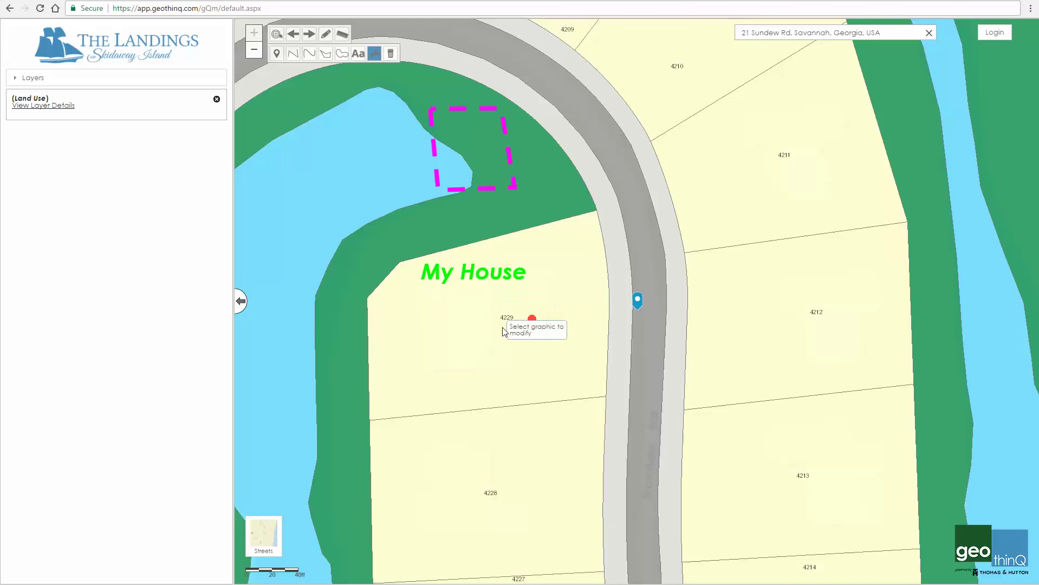
left_click(532, 320)
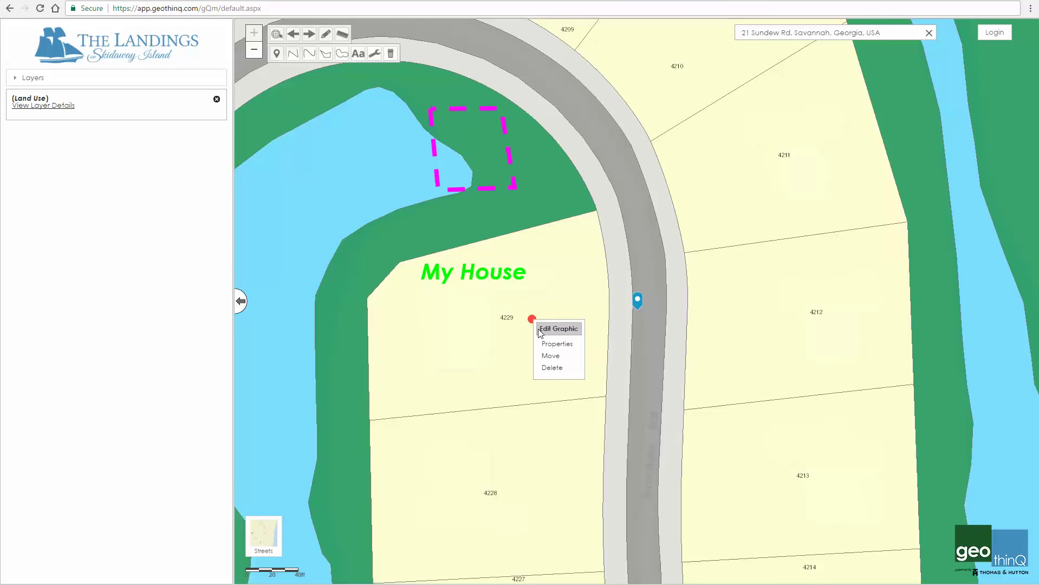
left_click(575, 347)
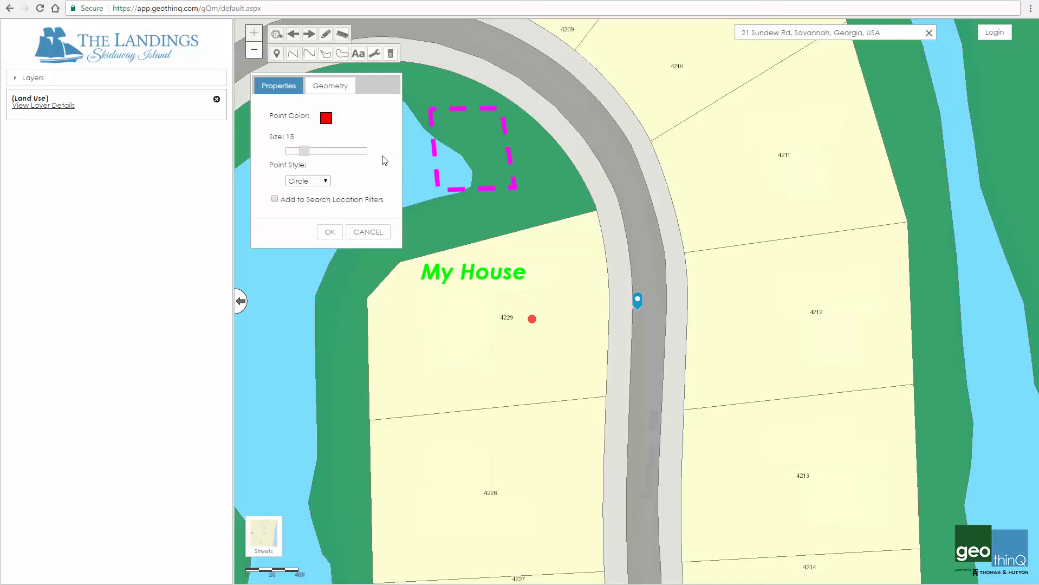
left_click_drag(307, 154, 320, 154)
left_click(314, 182)
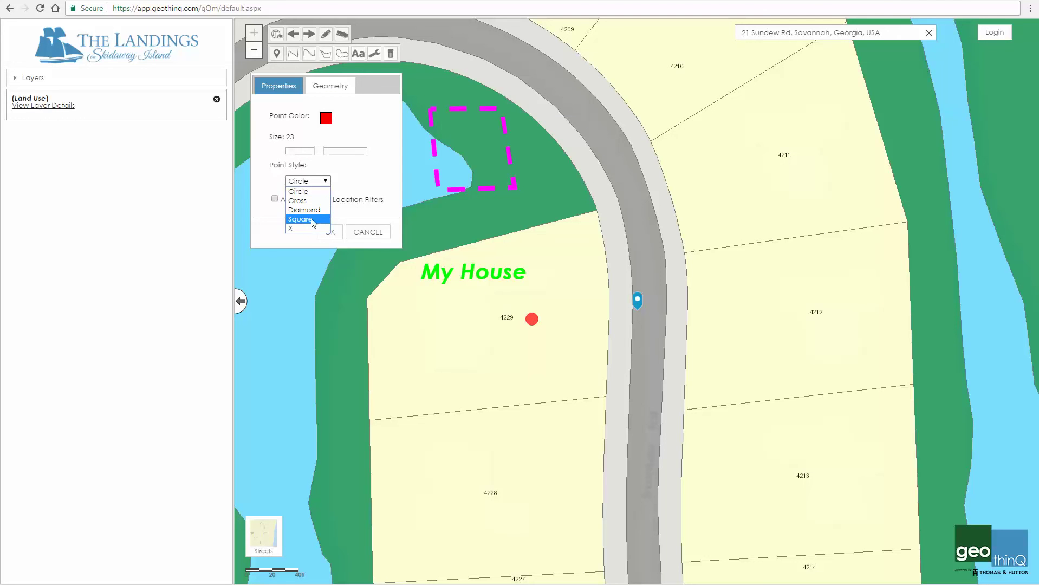
left_click(310, 210)
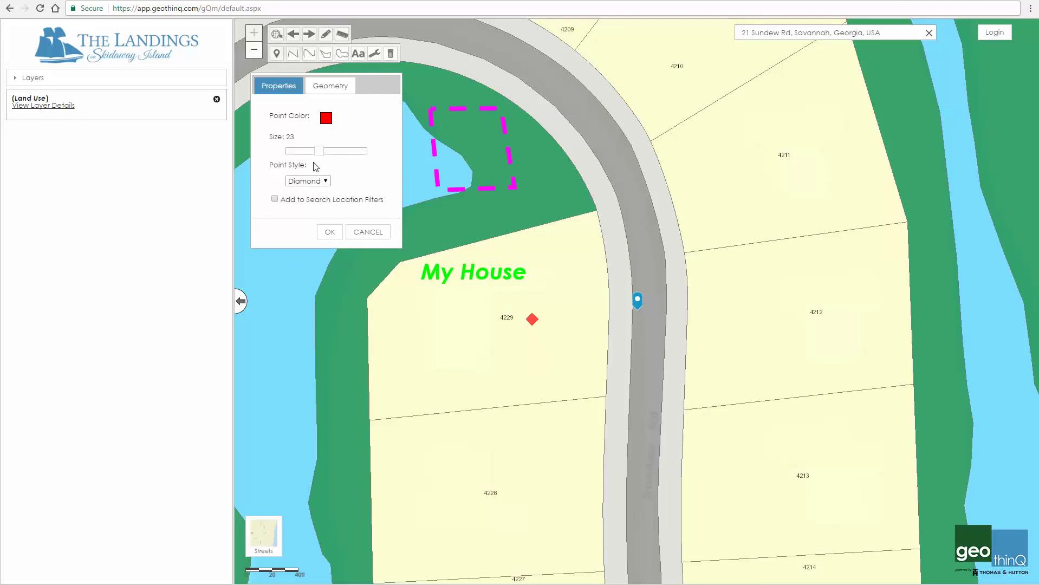
left_click_drag(320, 151, 341, 151)
left_click(326, 118)
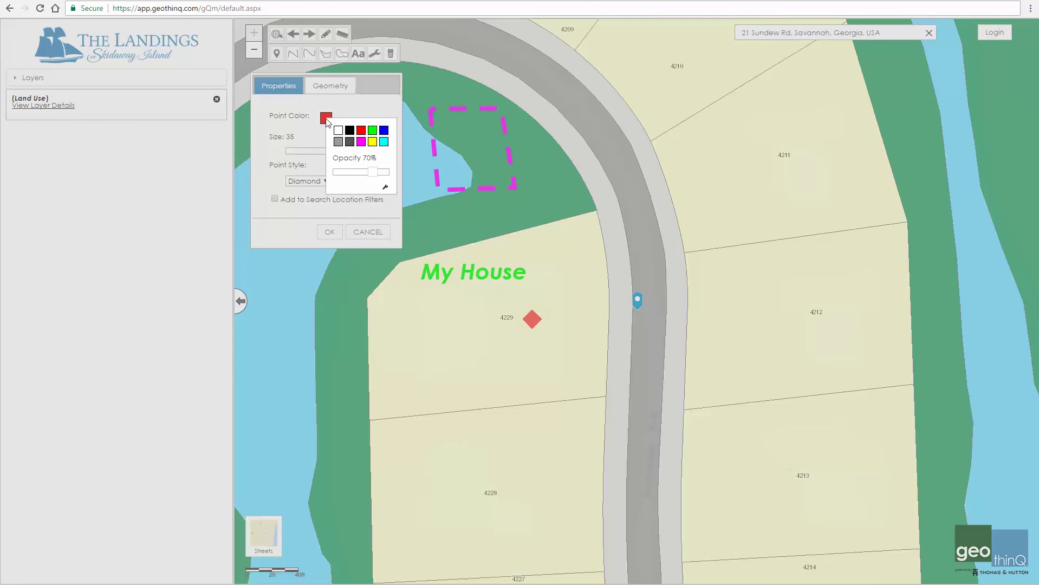
left_click(370, 132)
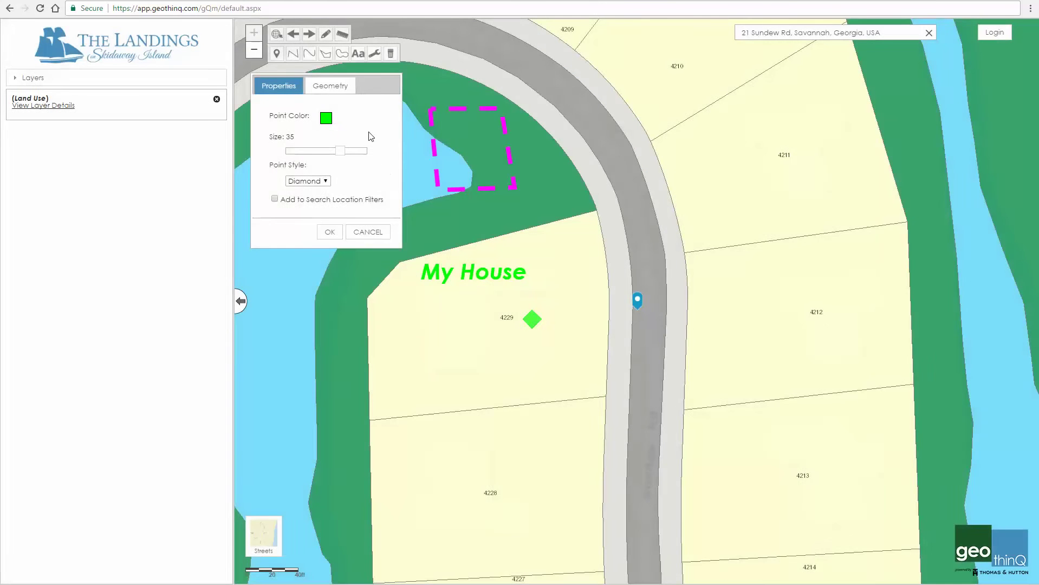
left_click(330, 232)
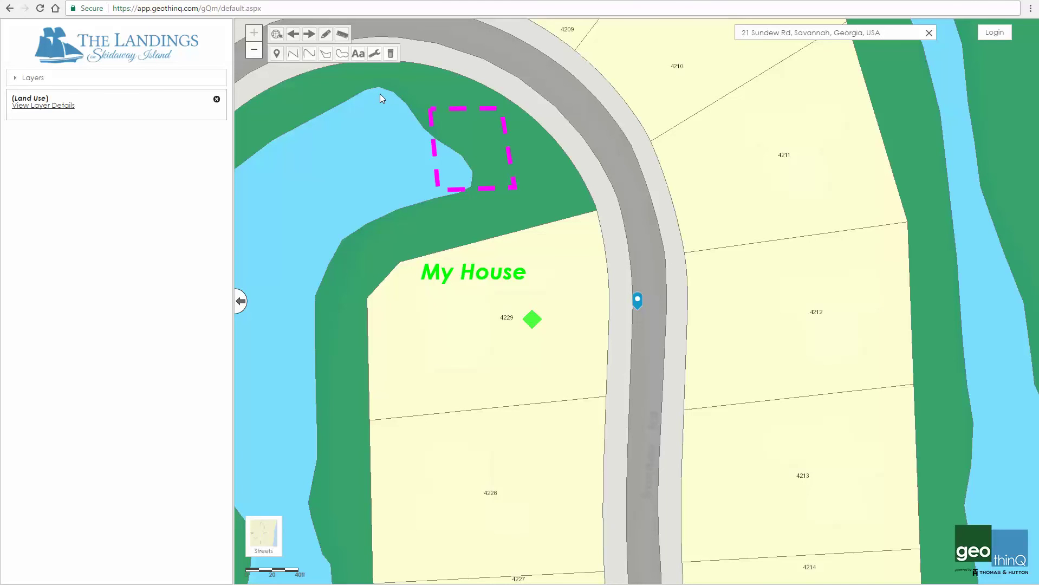
- Delete the magenta dashed polyline, then delete all remaining graphics, including the 'My House' label and green diamond
left_click(374, 53)
left_click(429, 113)
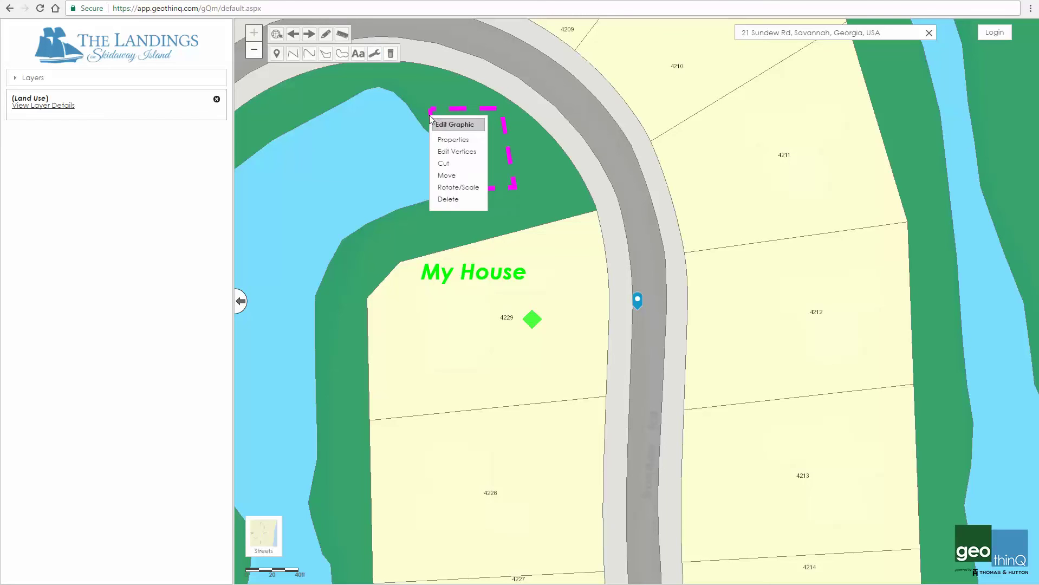
left_click(445, 199)
left_click(500, 344)
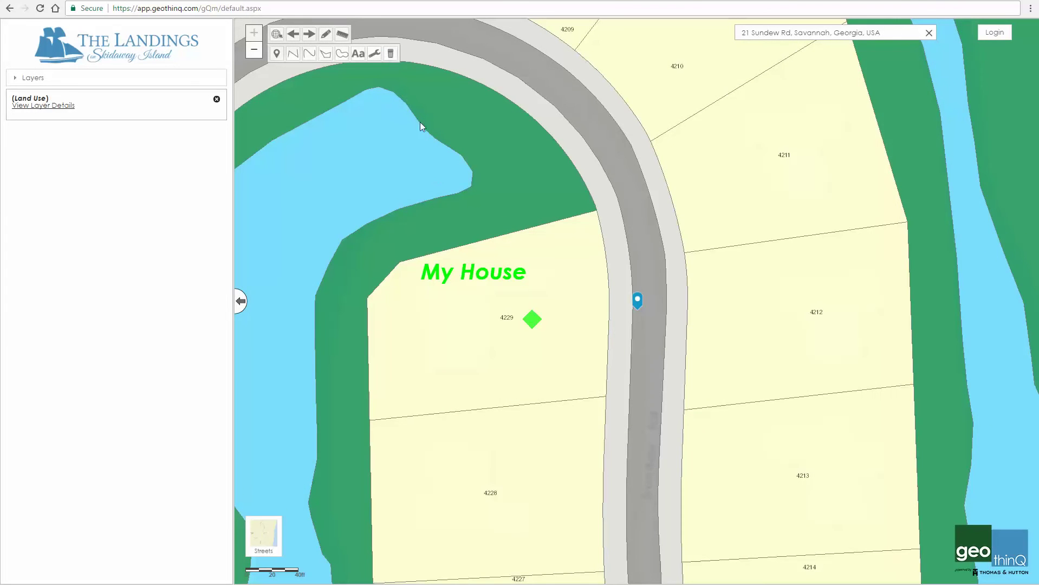
left_click(391, 54)
left_click(501, 344)
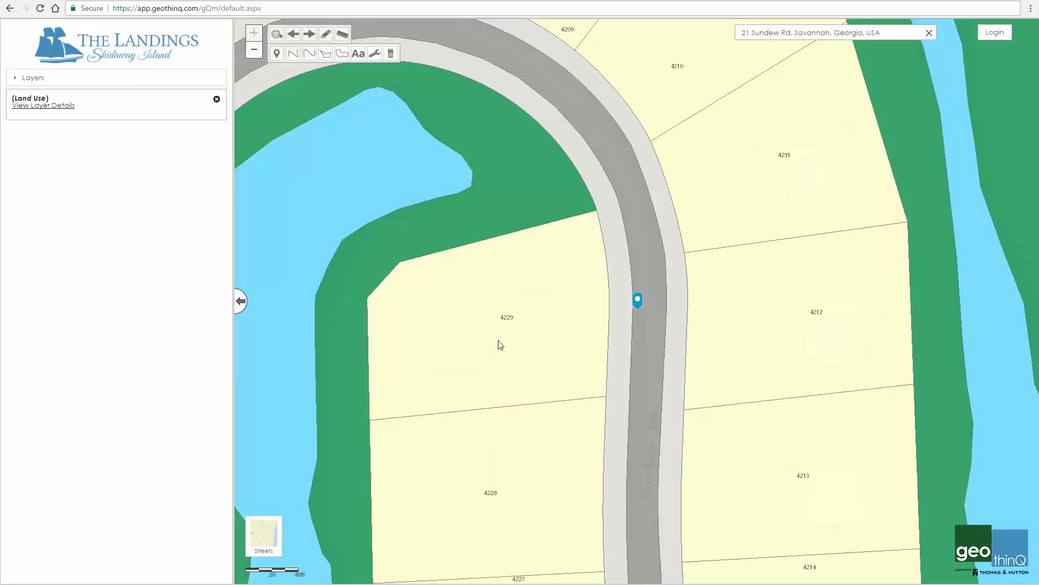